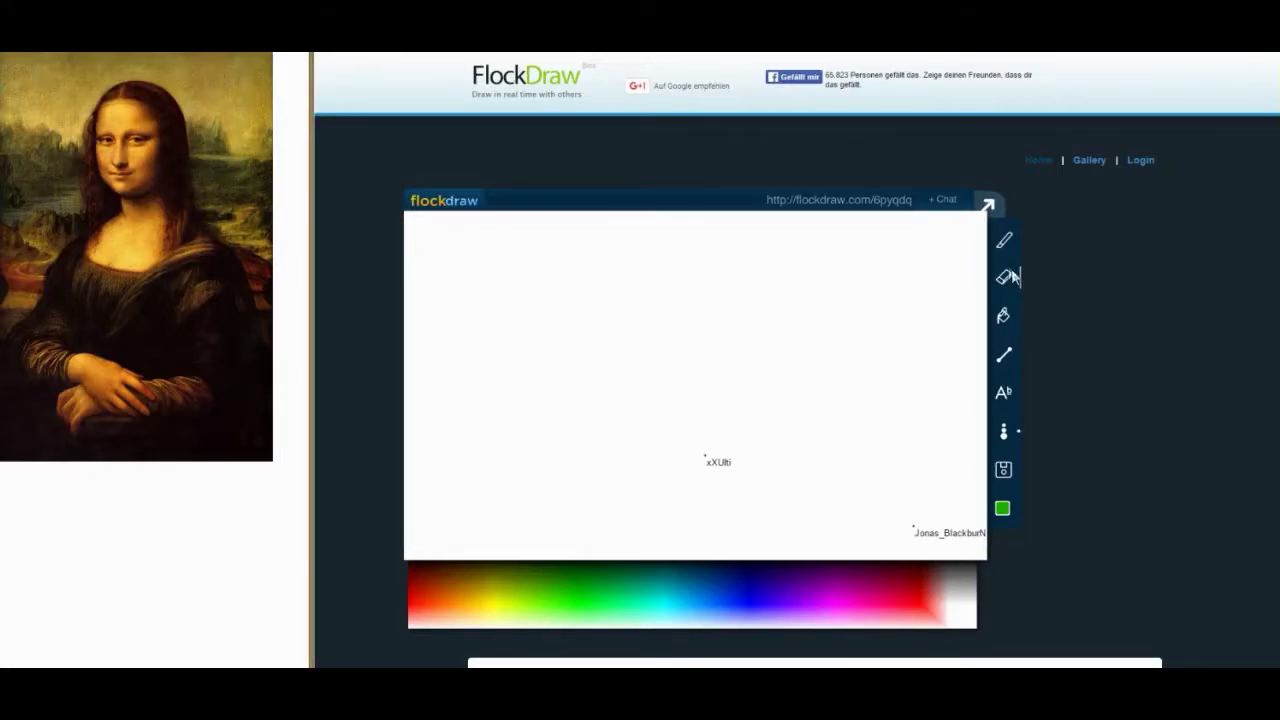
Step: Choose a thin brush for the green left-border line
{"action": "left_click", "coordinate": [1006, 425]}
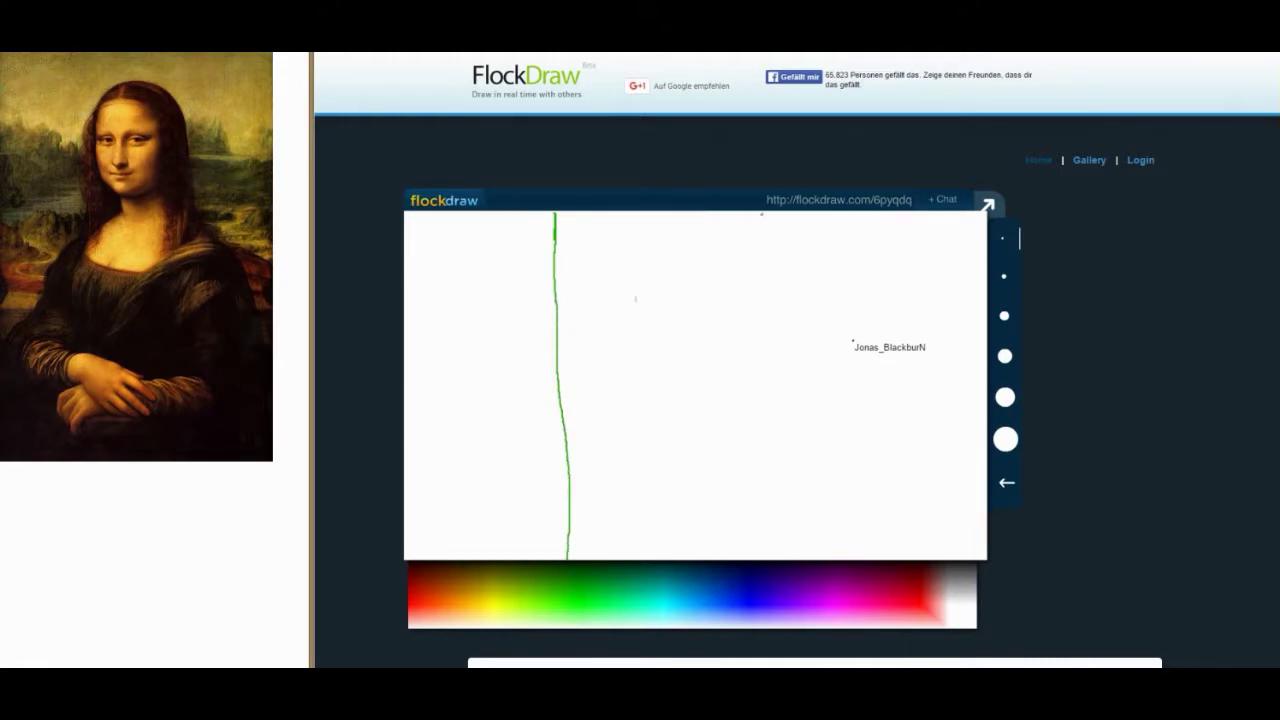
Step: Draw the green right-hand border, then switch to orange and yellow-gold for sketching the figure
{"action": "left_click_drag", "start_coordinate": [770, 238], "coordinate": [772, 292]}
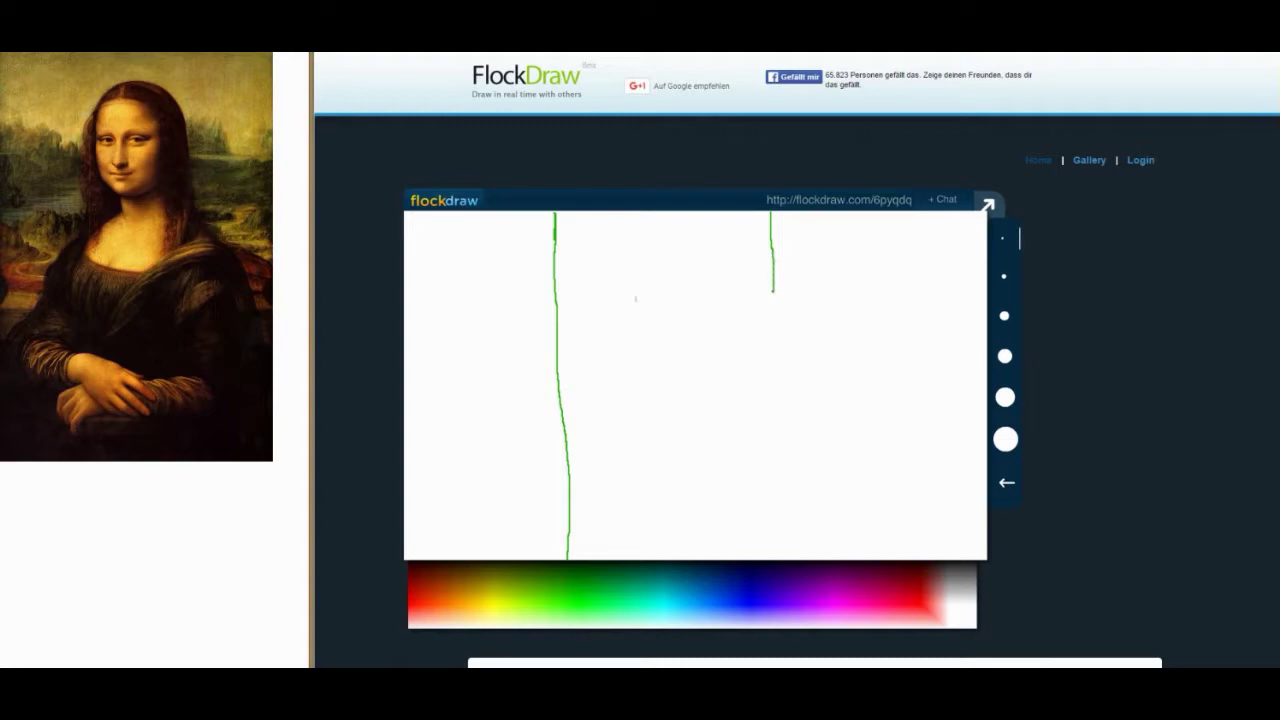
{"action": "left_click", "coordinate": [1005, 485]}
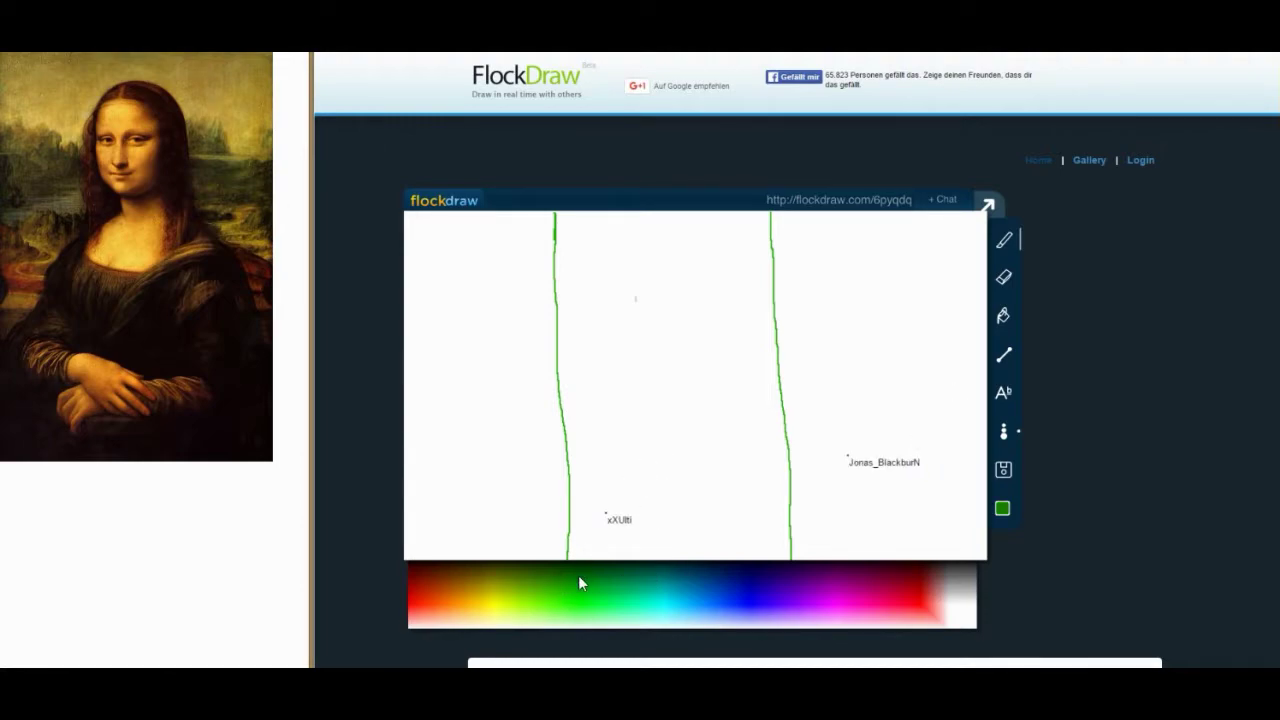
{"action": "left_click", "coordinate": [443, 593]}
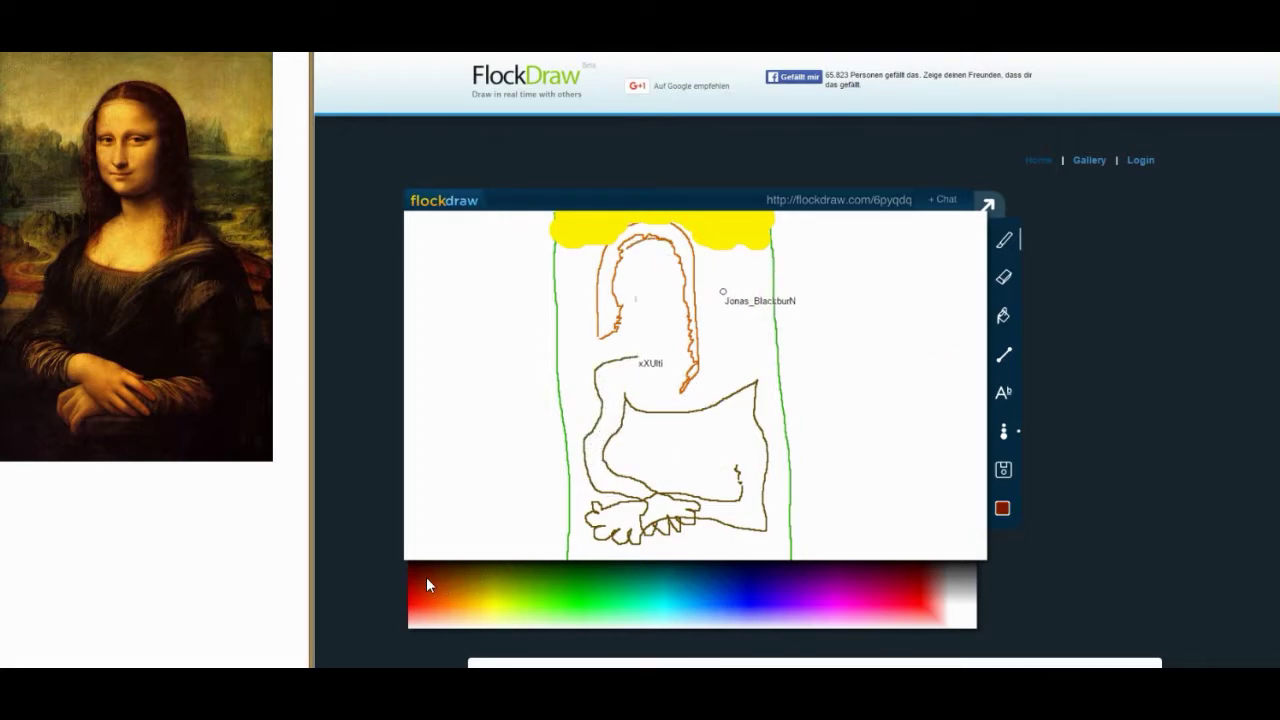
{"action": "left_click", "coordinate": [467, 619]}
Step: Draw an eyebrow and both eyes on the face in dark brown
{"action": "left_click", "coordinate": [464, 568]}
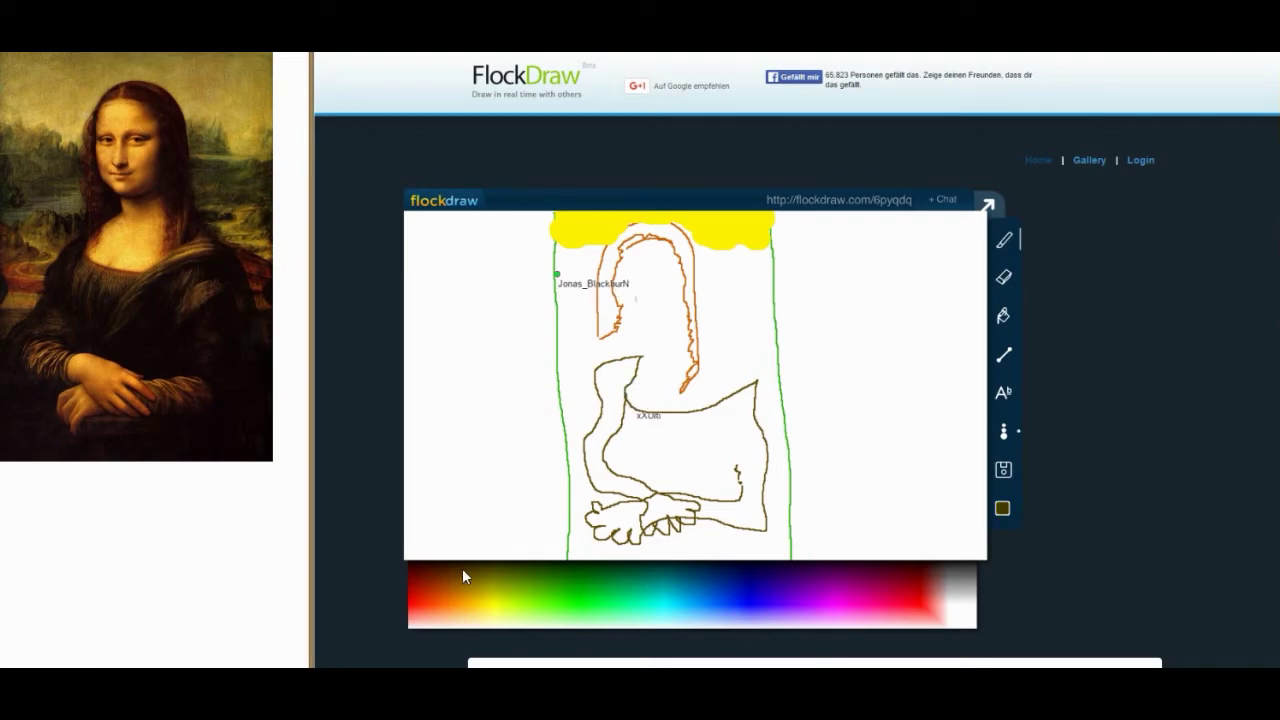
{"action": "left_click_drag", "start_coordinate": [629, 264], "coordinate": [670, 266]}
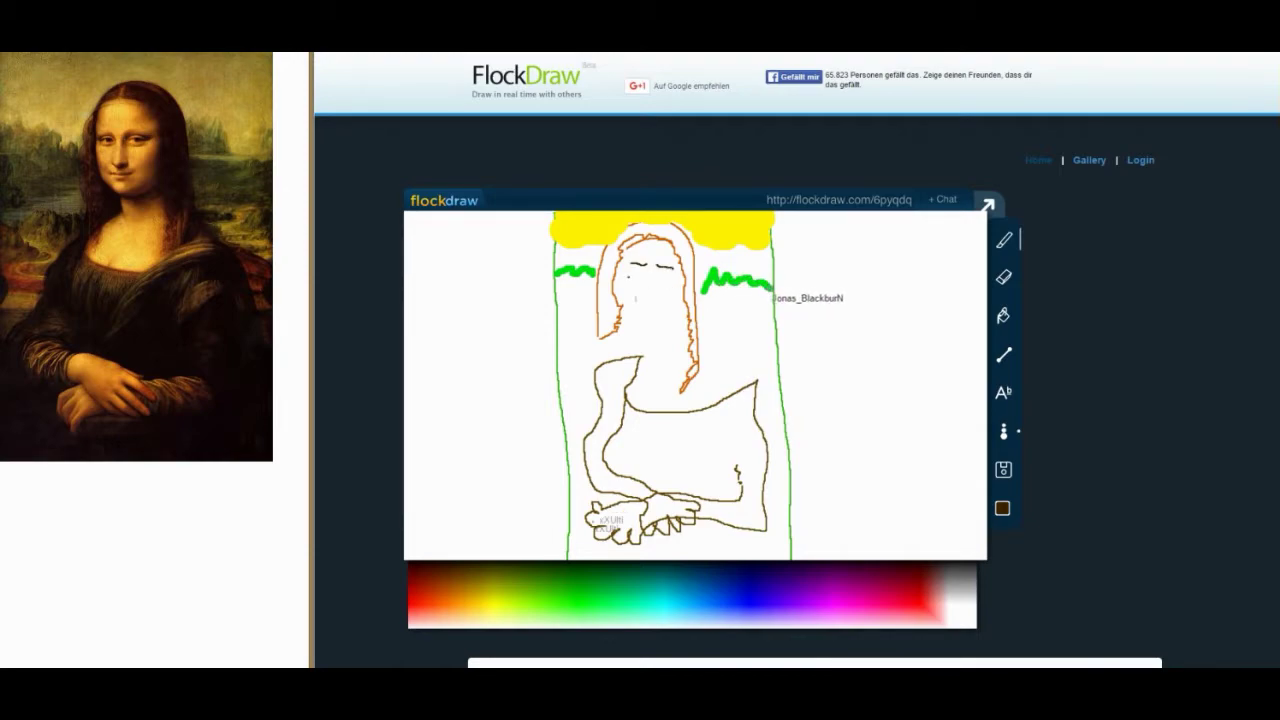
{"action": "left_click_drag", "start_coordinate": [631, 266], "coordinate": [644, 270]}
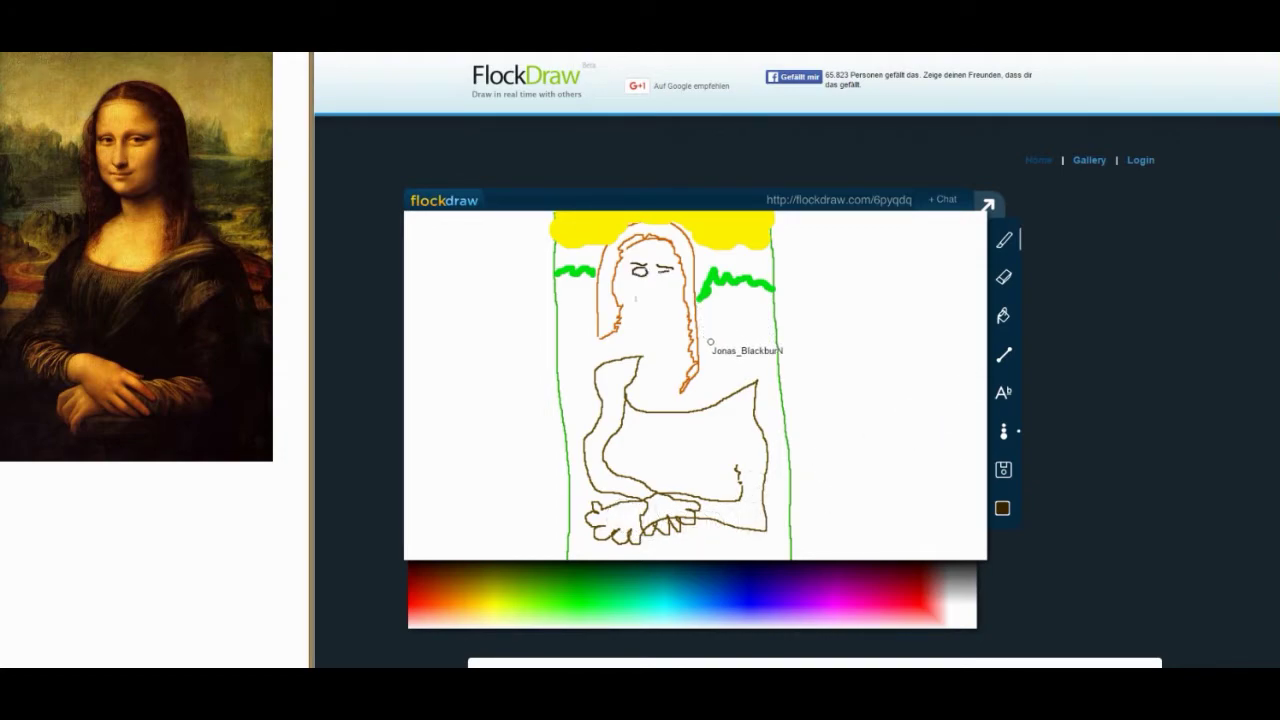
{"action": "left_click_drag", "start_coordinate": [656, 268], "coordinate": [672, 271]}
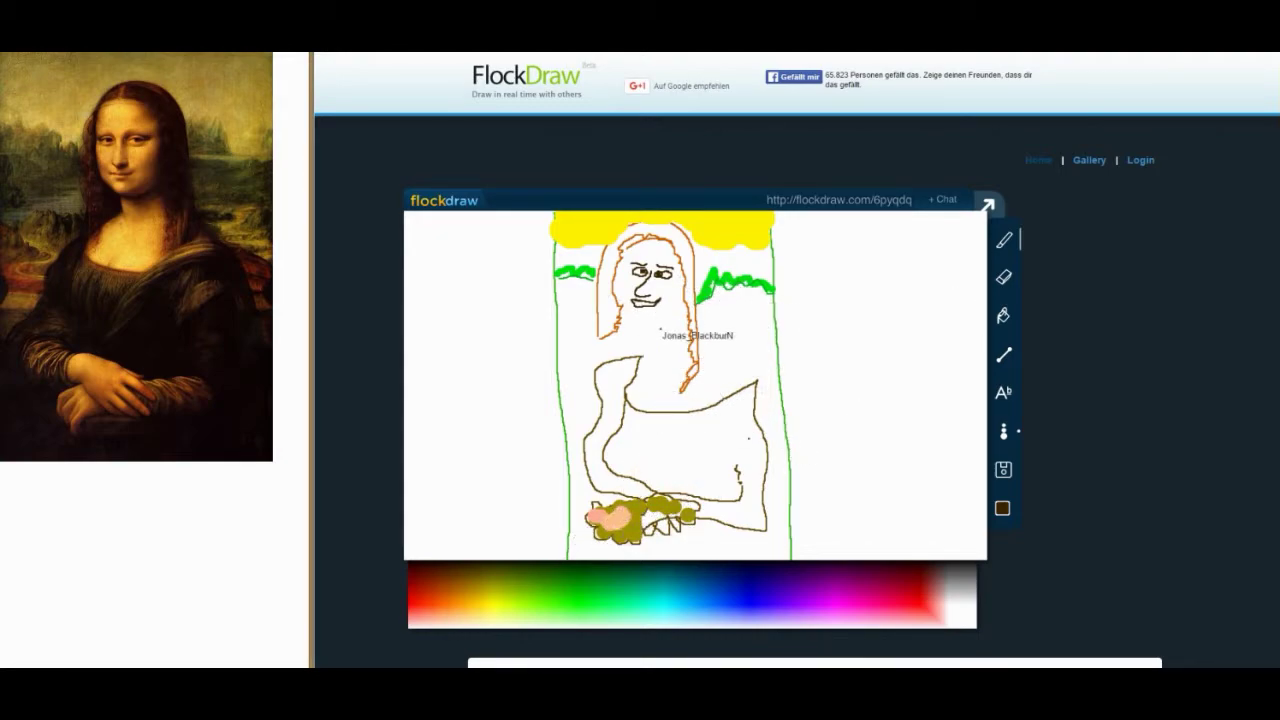
Step: Switch to the straight-line tool for painting skin tones and the sleeve
{"action": "left_click", "coordinate": [1005, 356]}
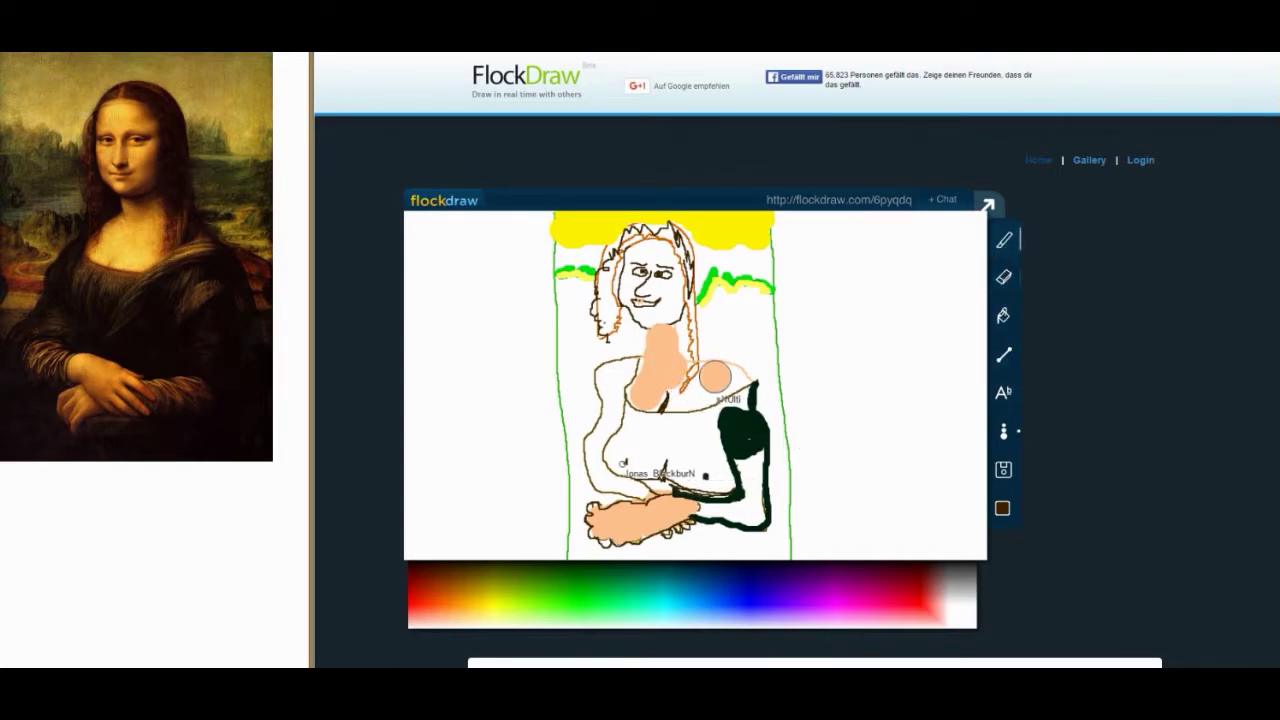
Step: Set up teal with a medium brush on the freehand pencil
{"action": "left_click", "coordinate": [546, 585]}
{"action": "left_click", "coordinate": [657, 598]}
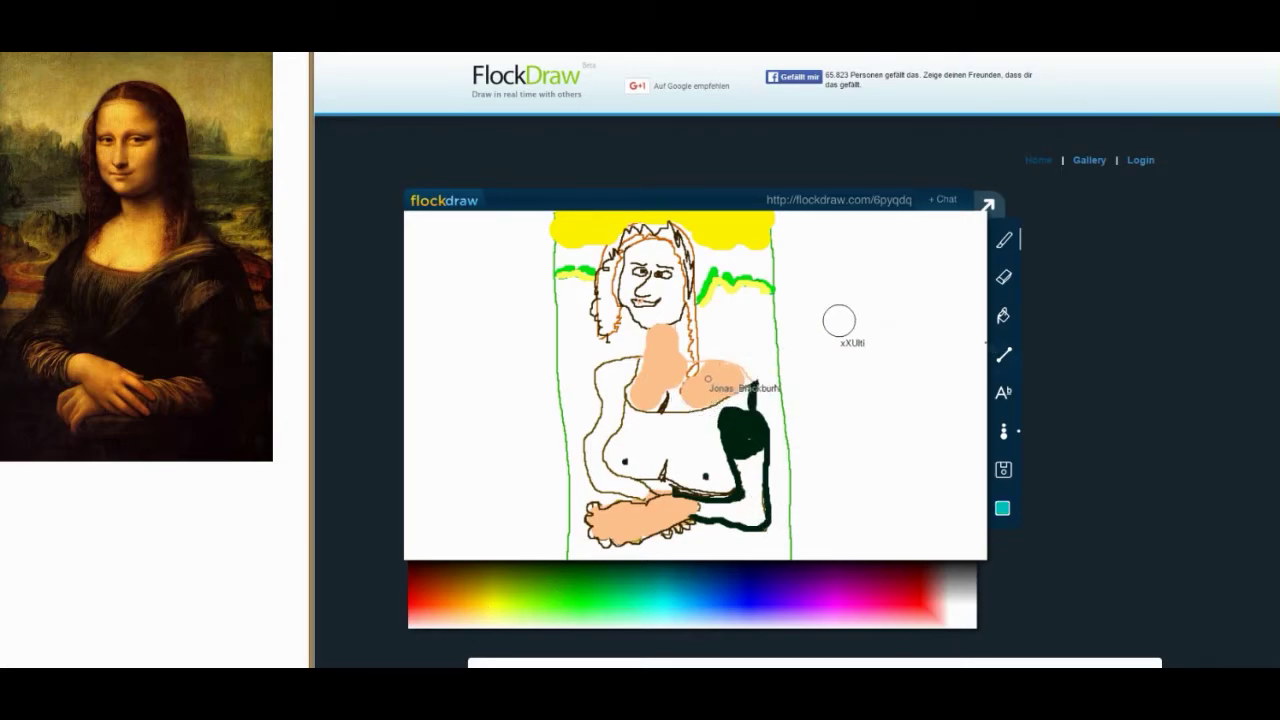
{"action": "left_click", "coordinate": [1004, 431]}
{"action": "left_click", "coordinate": [1003, 317]}
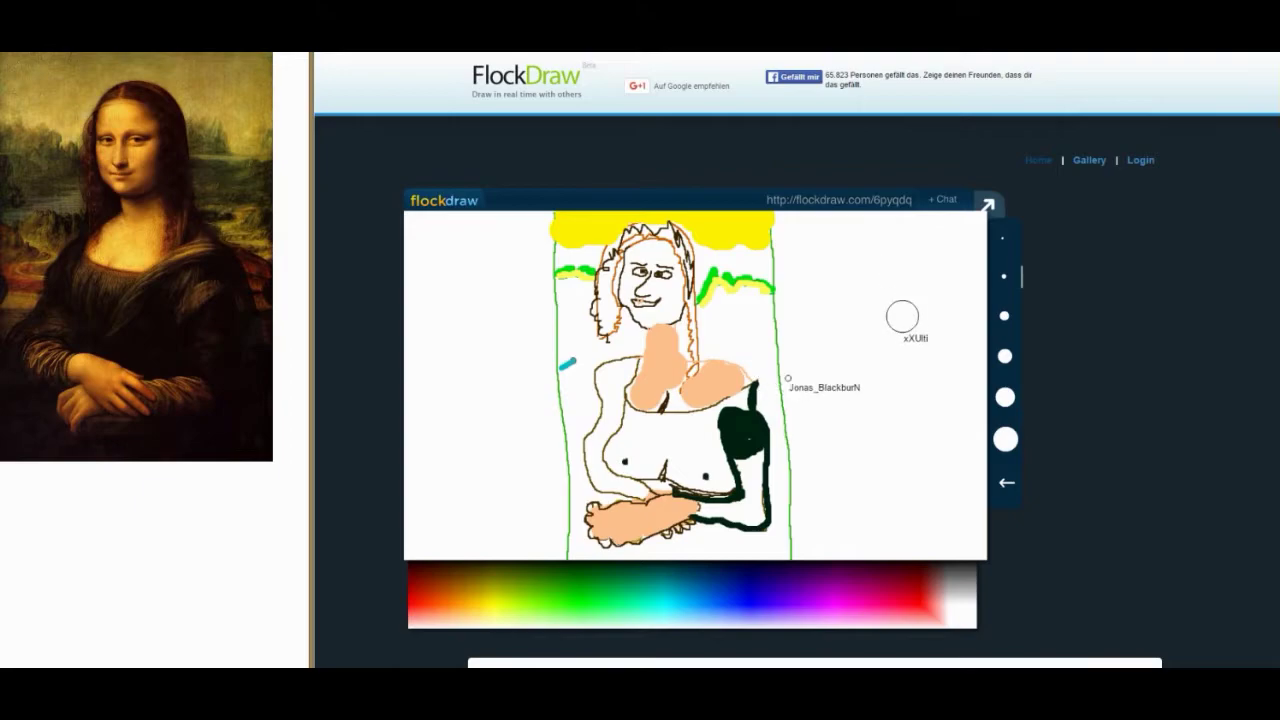
{"action": "left_click", "coordinate": [1006, 483]}
{"action": "left_click", "coordinate": [1004, 240]}
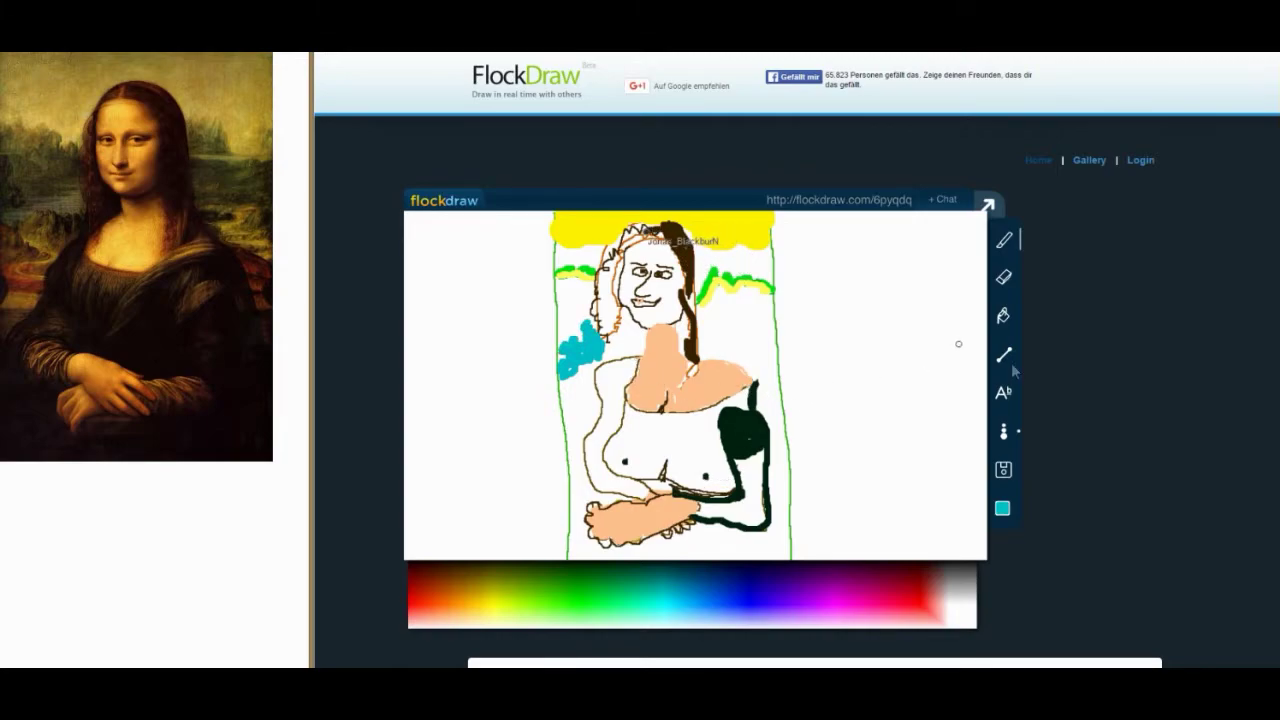
Step: Paint a dark-brown stroke on the figure's hair and ready the fill bucket
{"action": "left_click", "coordinate": [551, 588]}
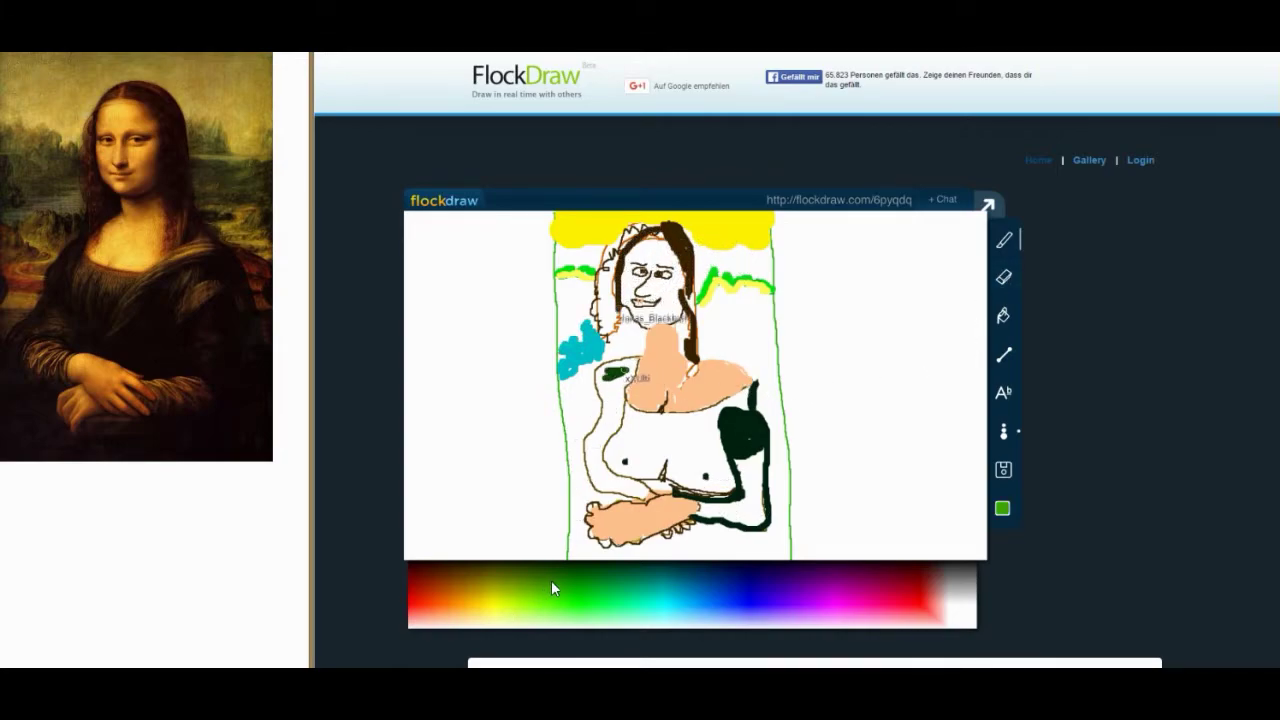
{"action": "left_click", "coordinate": [469, 565]}
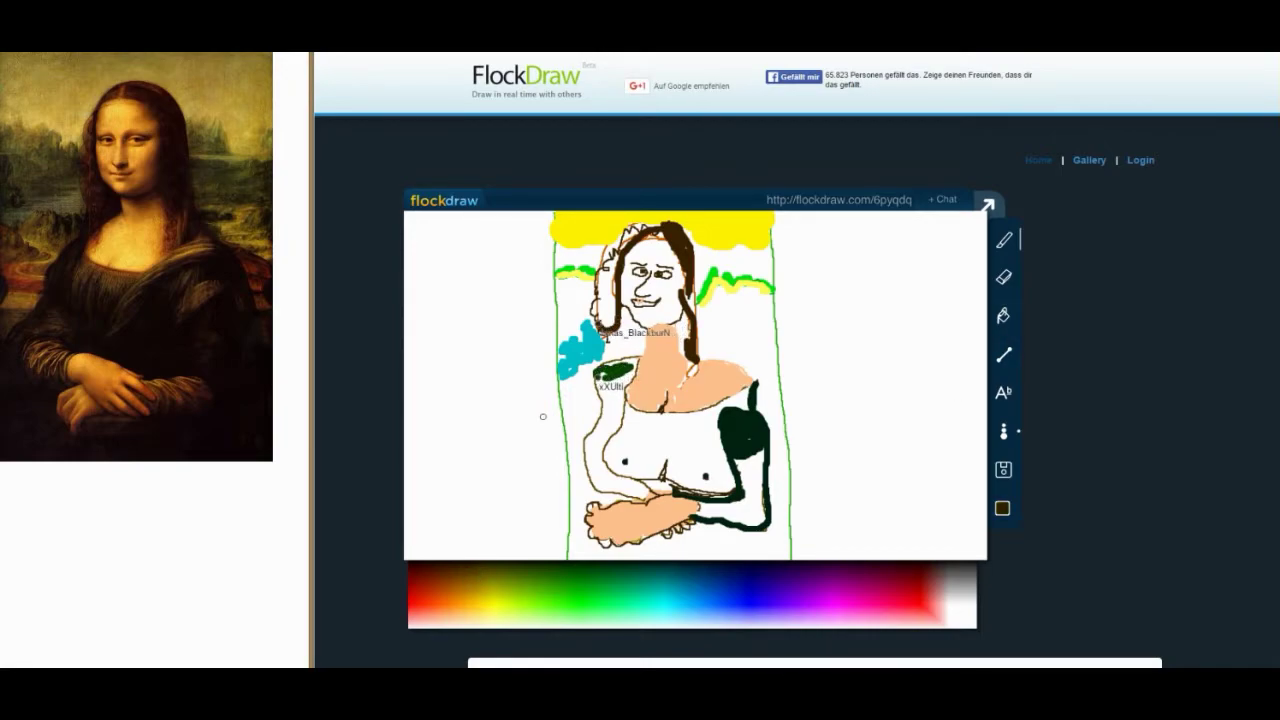
{"action": "left_click_drag", "start_coordinate": [566, 324], "coordinate": [567, 337]}
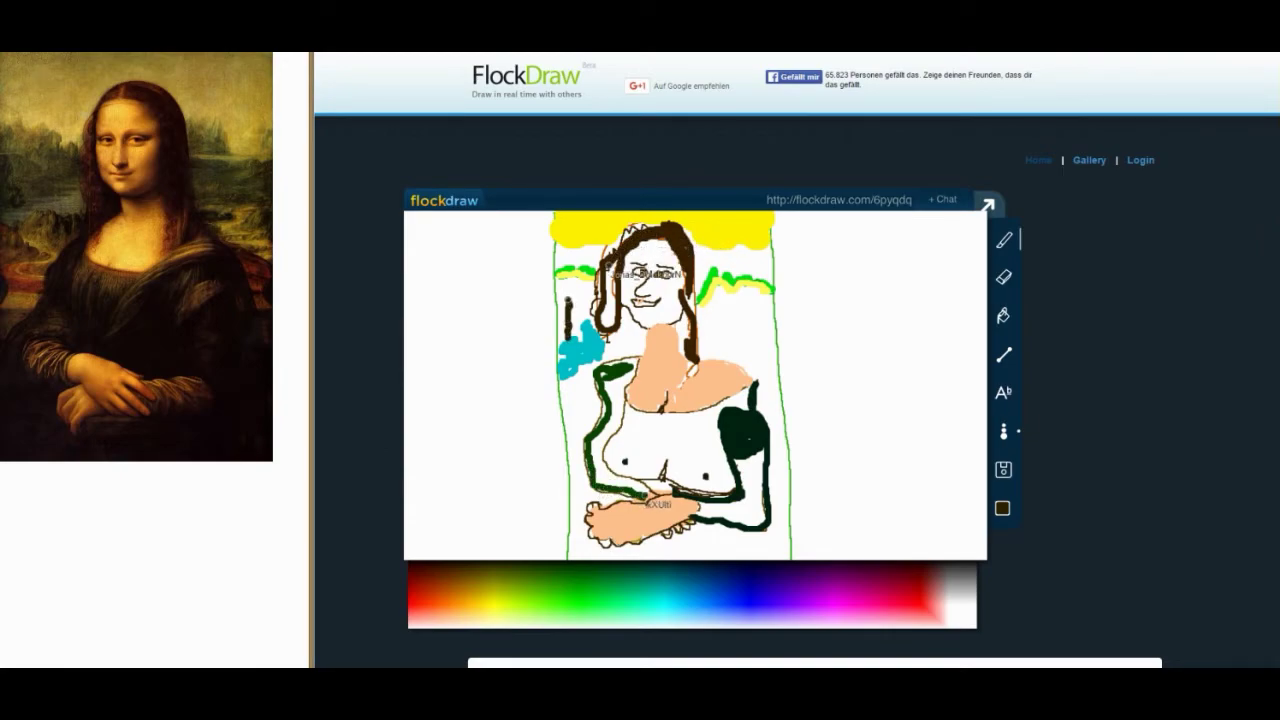
{"action": "left_click", "coordinate": [1003, 315]}
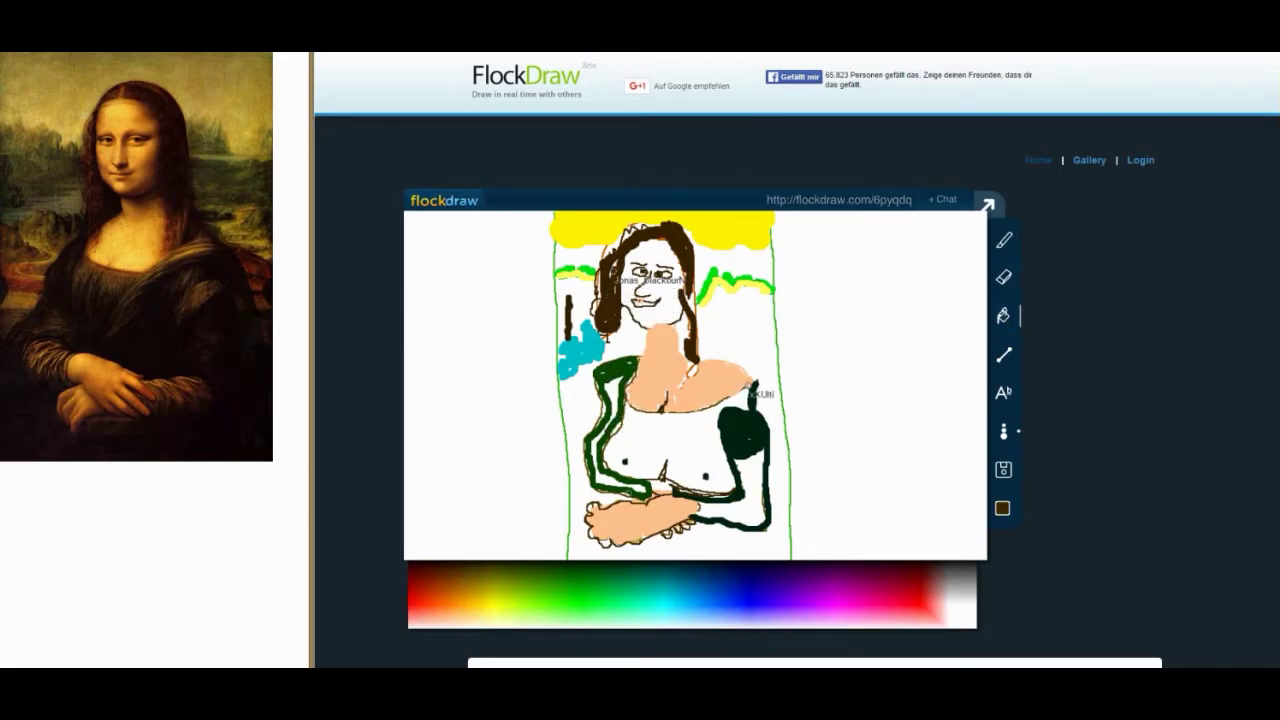
Step: Fill the chest area, settling on a lighter brown after trying green and brown
{"action": "left_click", "coordinate": [700, 458]}
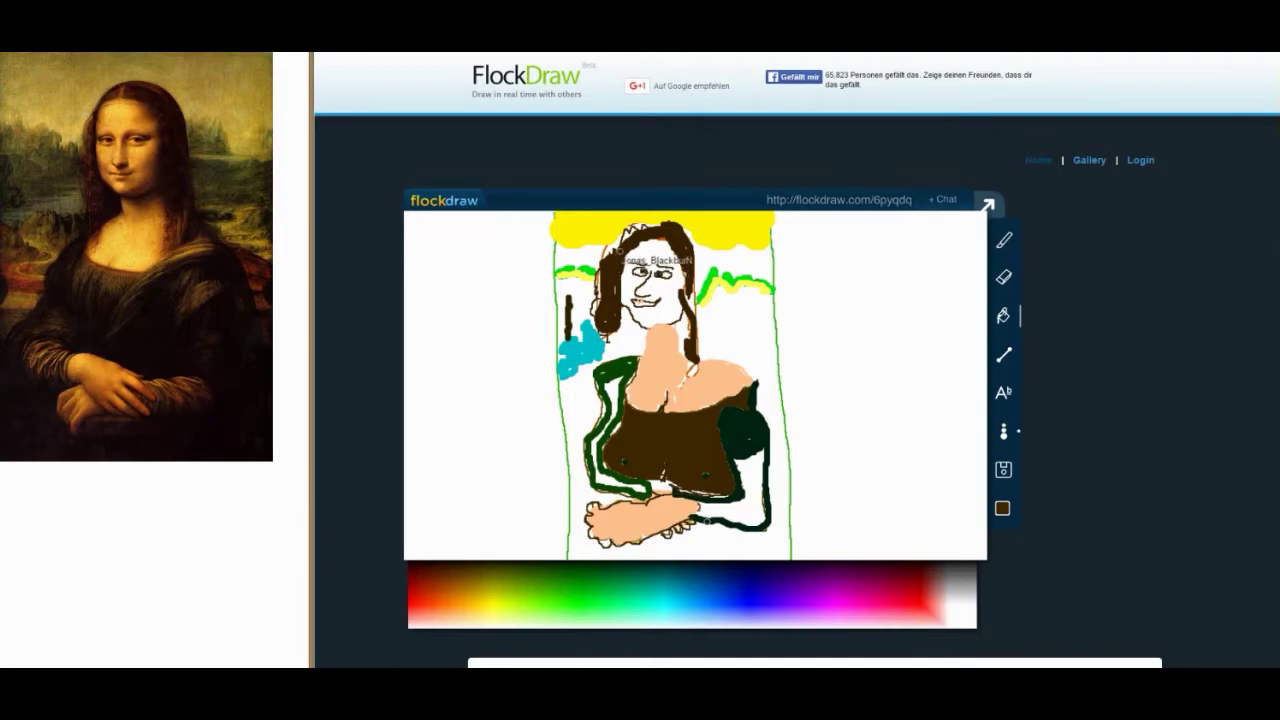
{"action": "left_click", "coordinate": [566, 590]}
{"action": "left_click", "coordinate": [663, 431]}
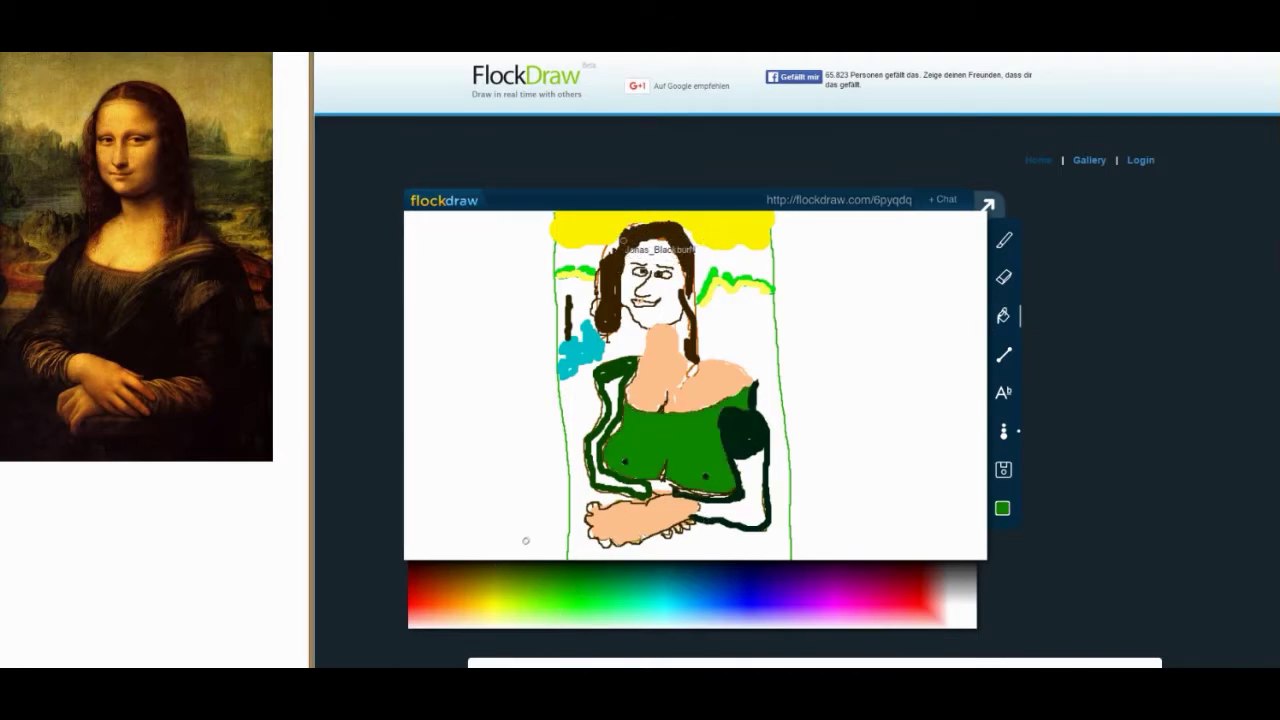
{"action": "left_click", "coordinate": [458, 566]}
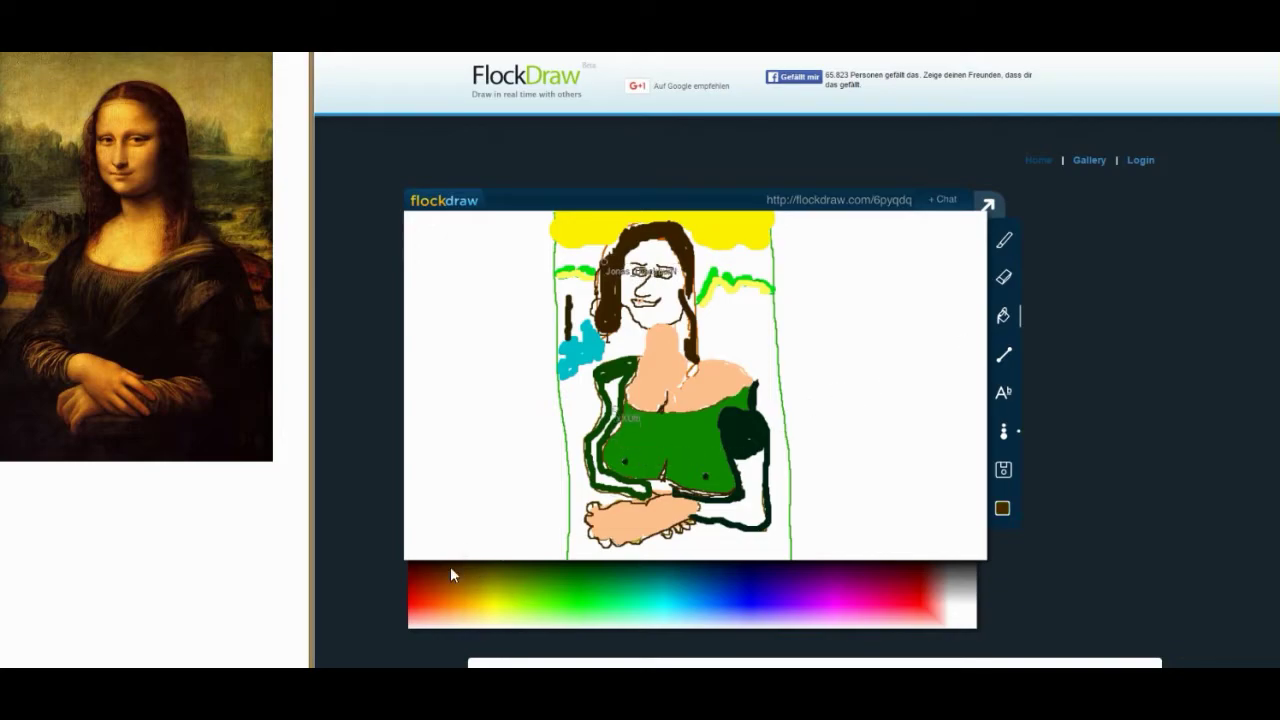
{"action": "left_click", "coordinate": [665, 448]}
{"action": "left_click", "coordinate": [475, 561]}
{"action": "left_click", "coordinate": [660, 440]}
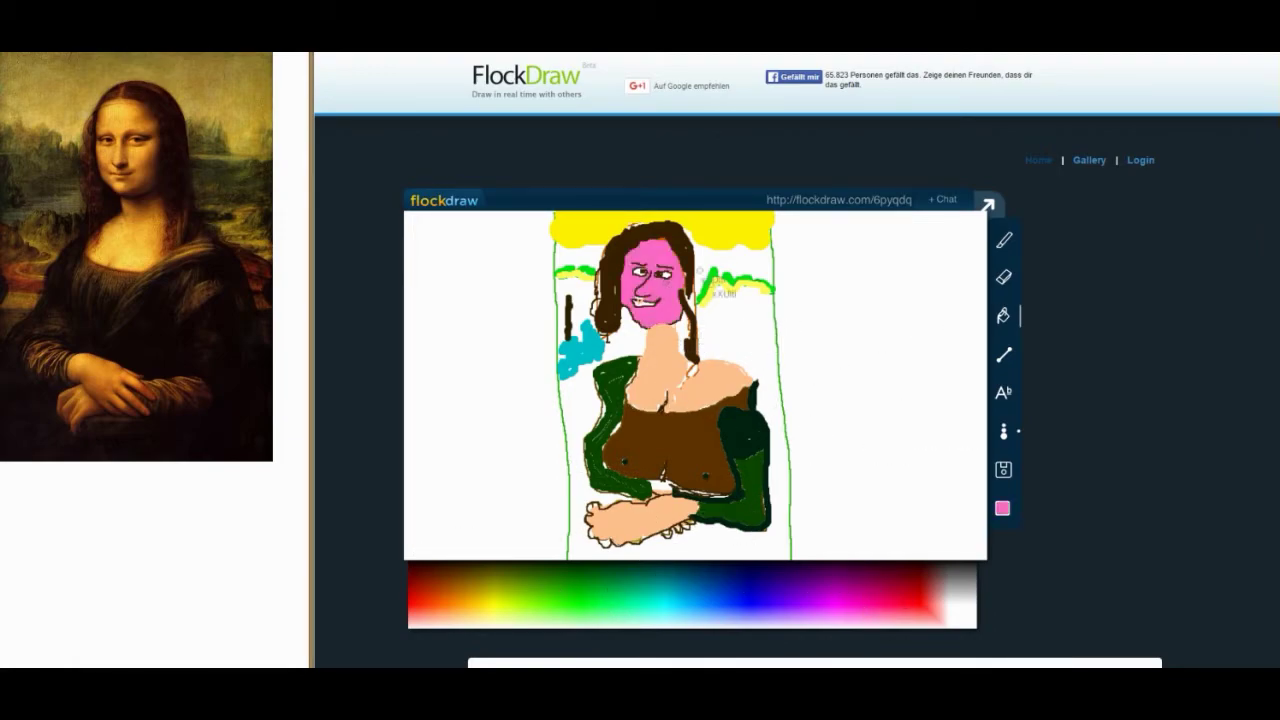
Step: Switch the colour to orange and set the brush to its thinnest size
{"action": "left_click", "coordinate": [943, 611]}
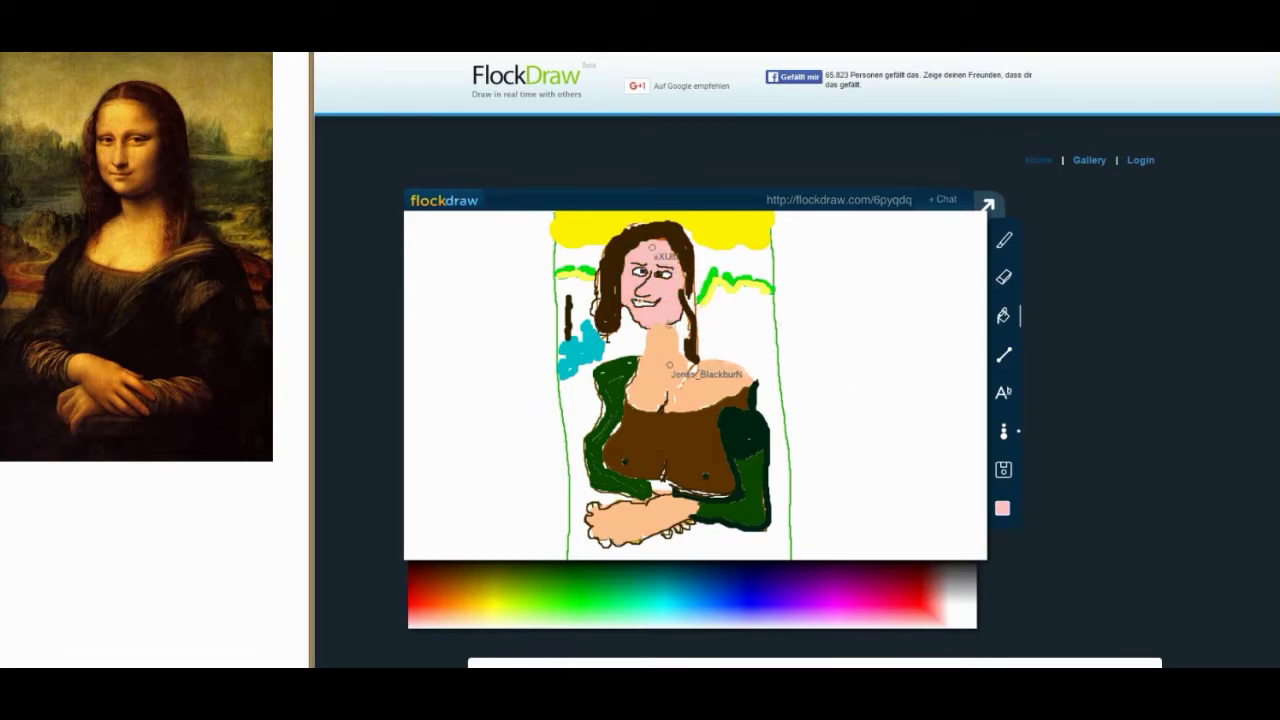
{"action": "left_click", "coordinate": [946, 596]}
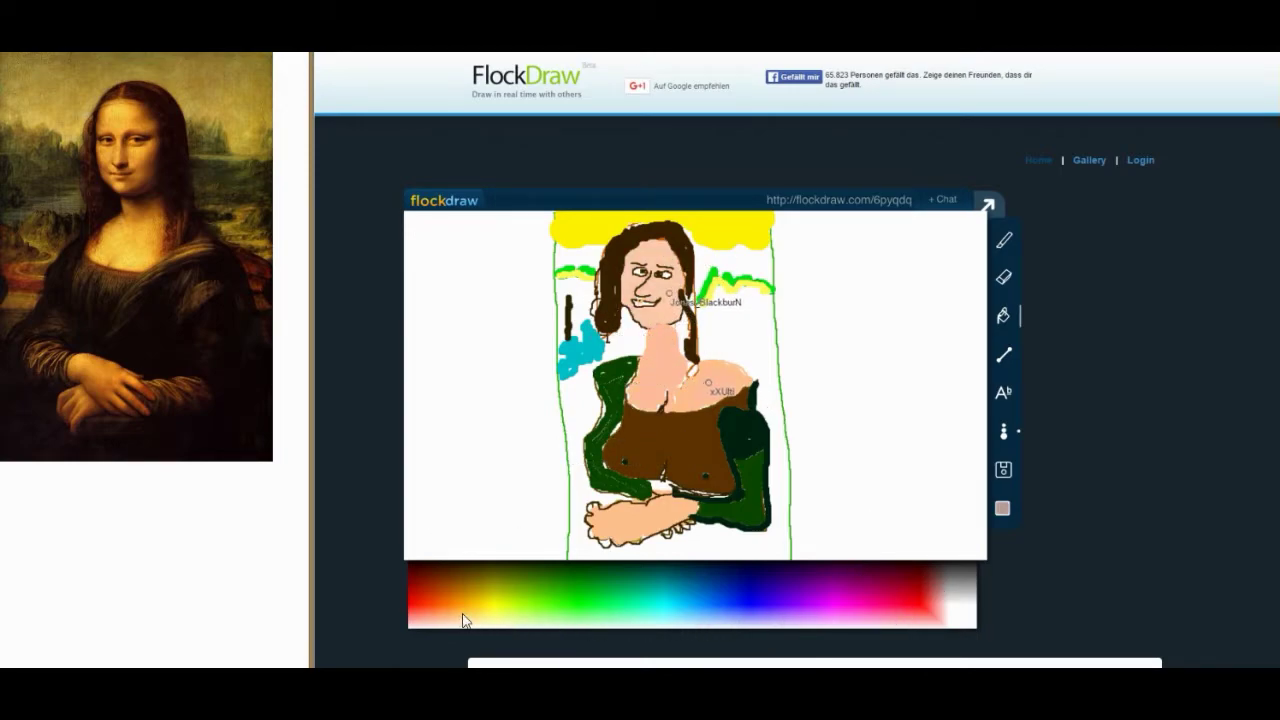
{"action": "left_click", "coordinate": [441, 612]}
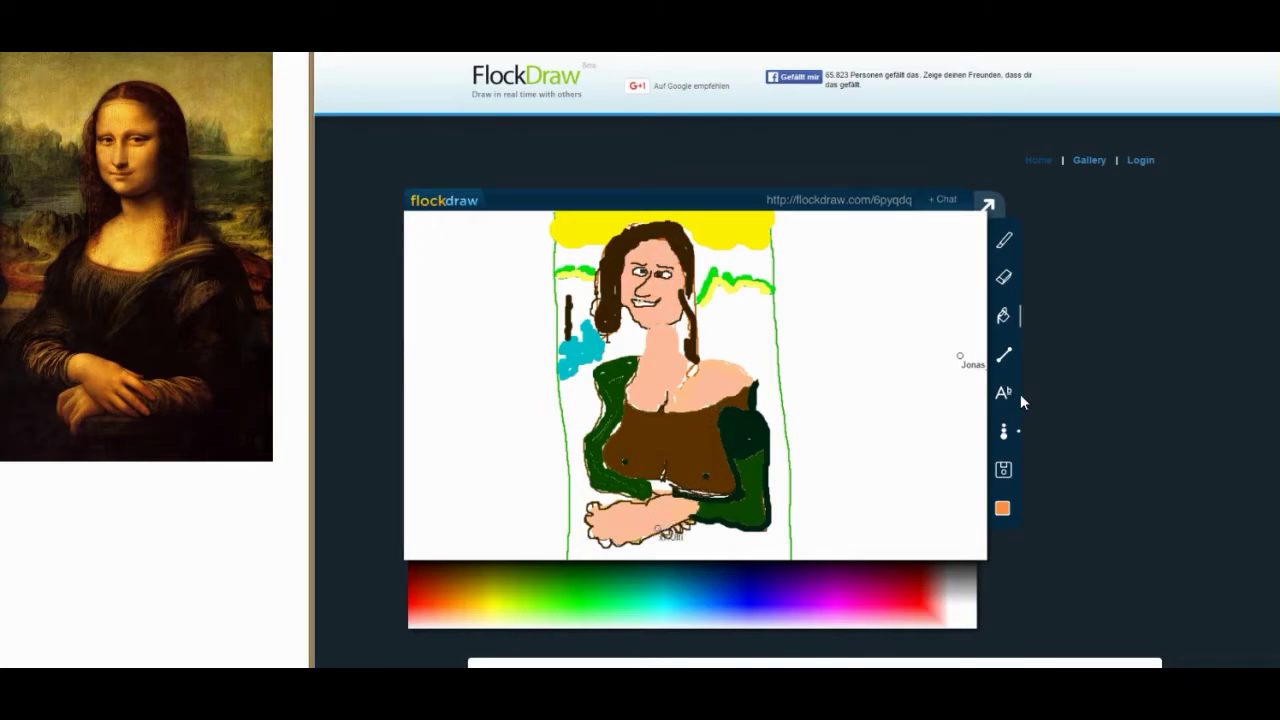
{"action": "left_click", "coordinate": [1005, 431]}
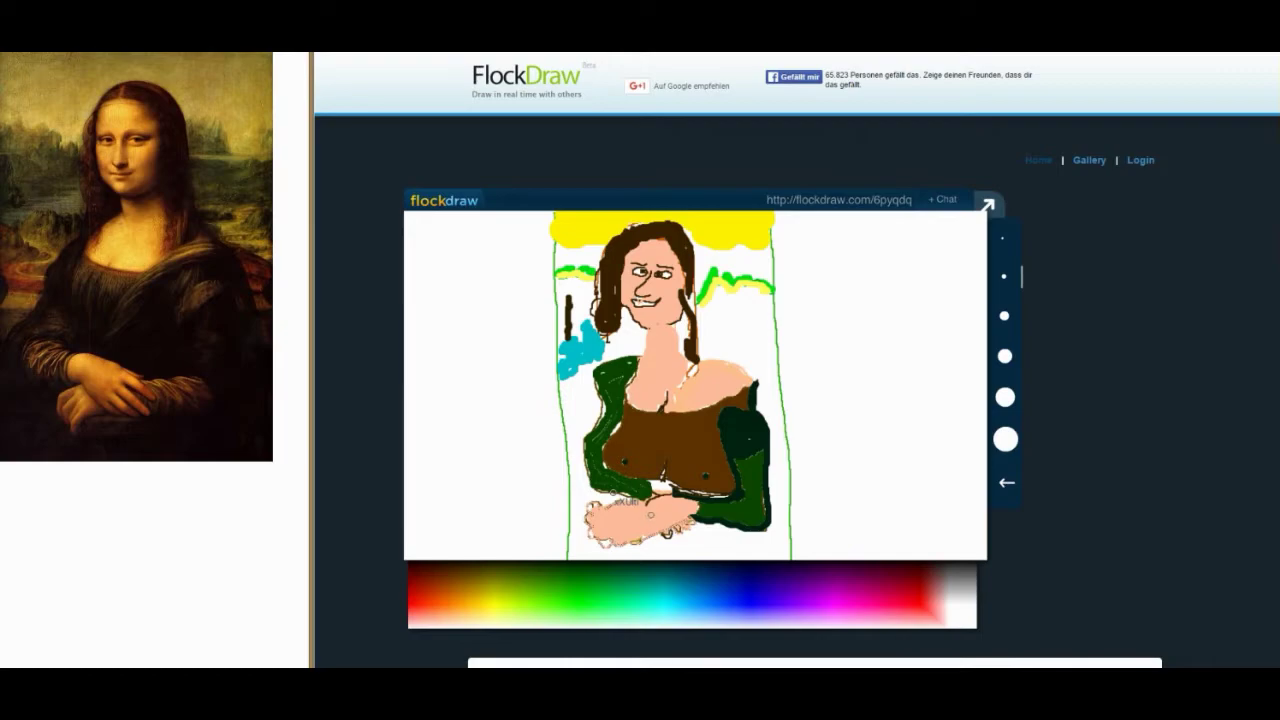
{"action": "left_click", "coordinate": [1002, 237]}
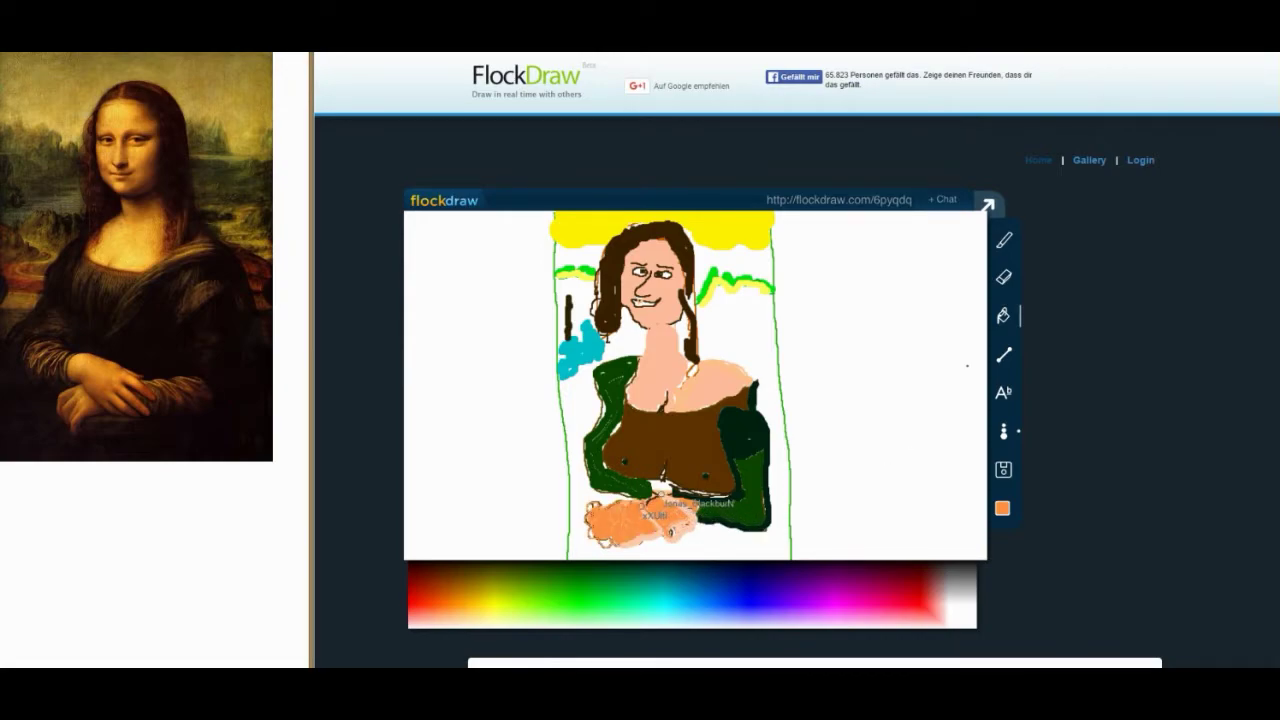
Step: Fill the teal background areas around the figure with white
{"action": "left_click", "coordinate": [1004, 241]}
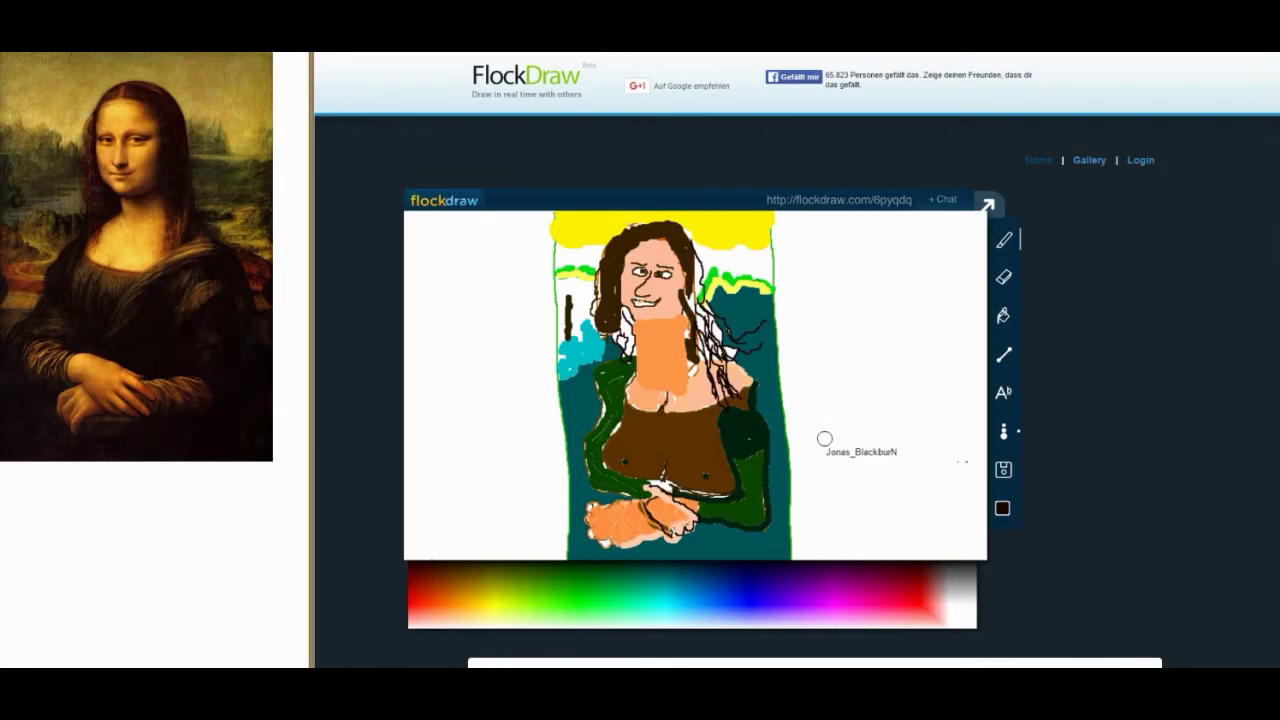
{"action": "left_click", "coordinate": [1005, 318]}
{"action": "left_click", "coordinate": [950, 580]}
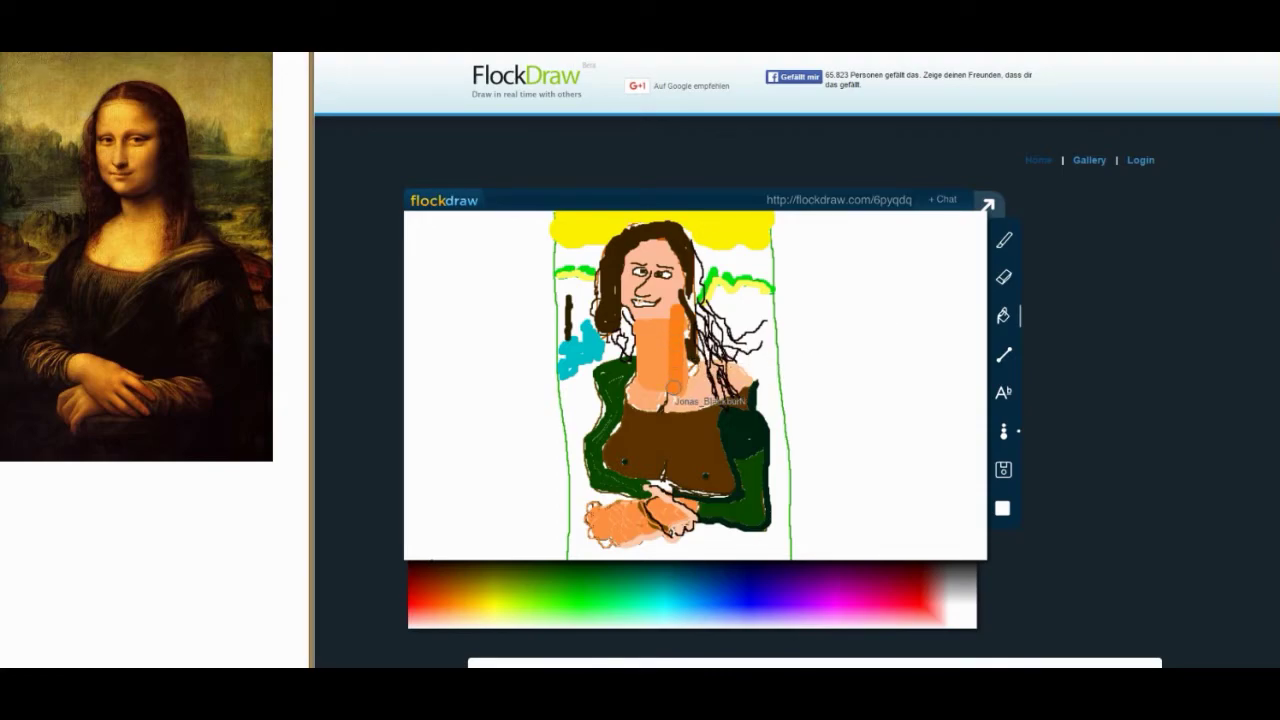
{"action": "left_click", "coordinate": [1004, 240]}
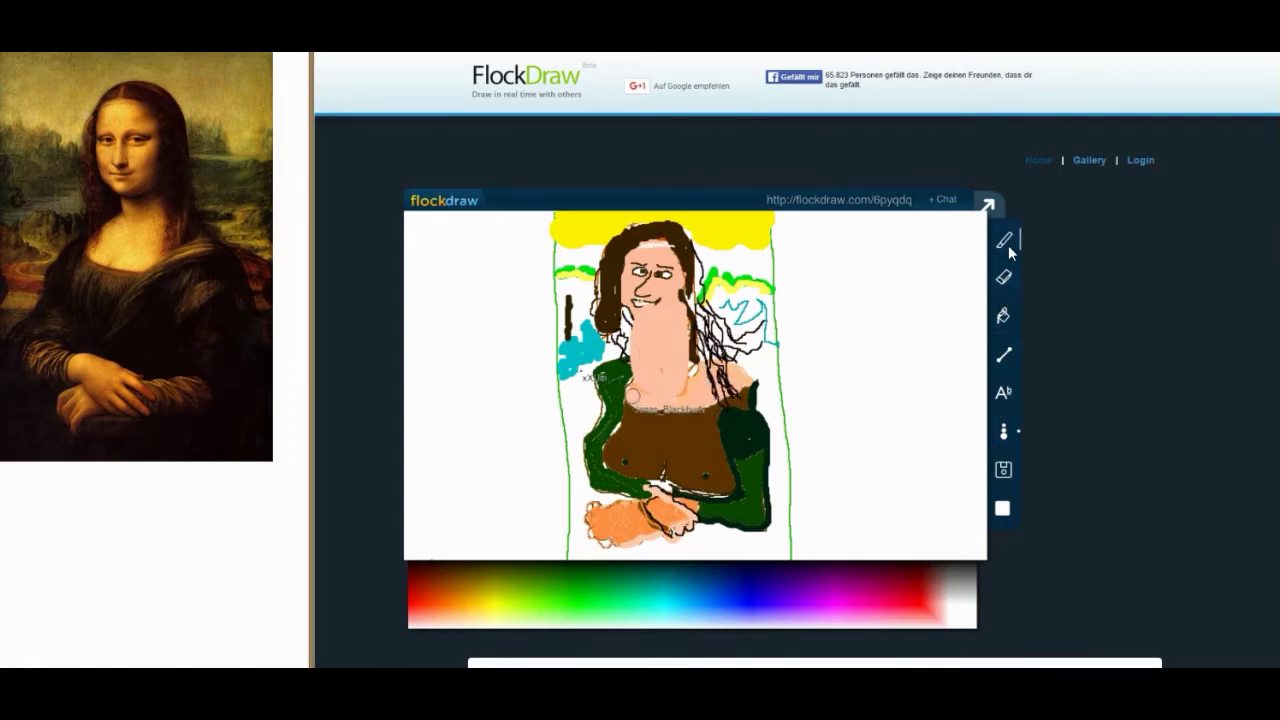
Step: Try dark red shades, then paint white over the scribbles on the dress
{"action": "left_click", "coordinate": [425, 581]}
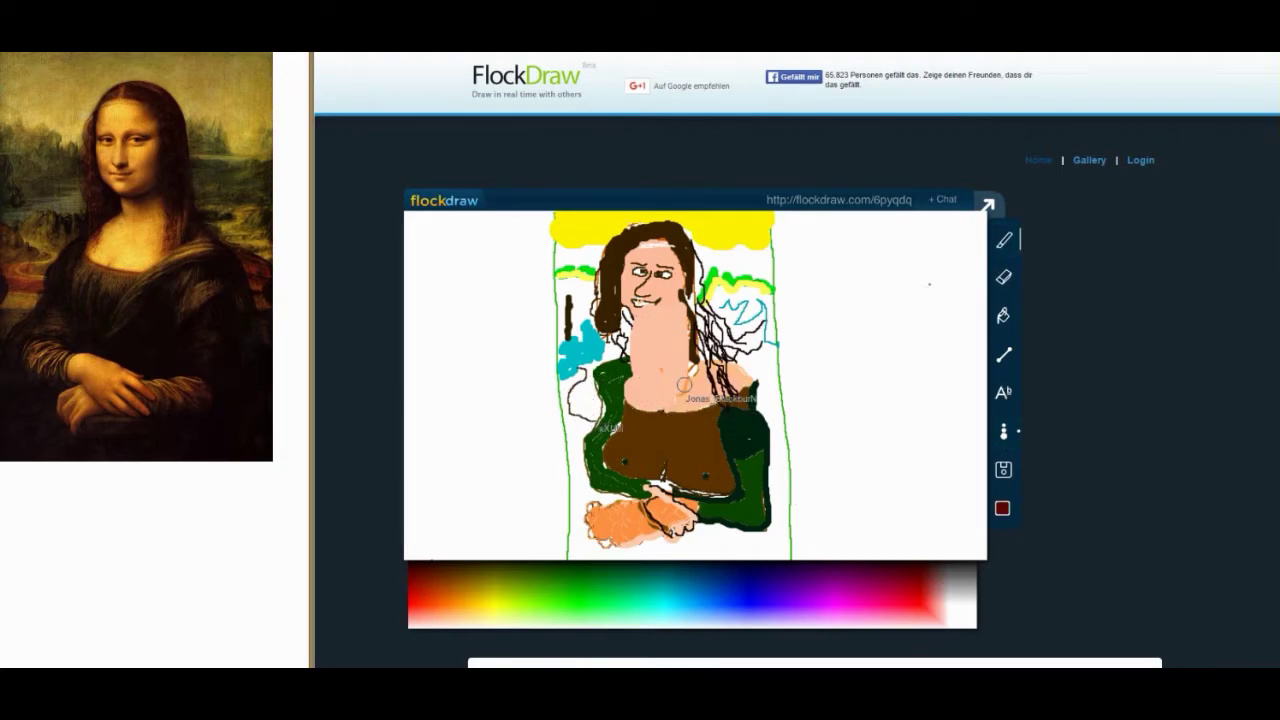
{"action": "left_click", "coordinate": [422, 565]}
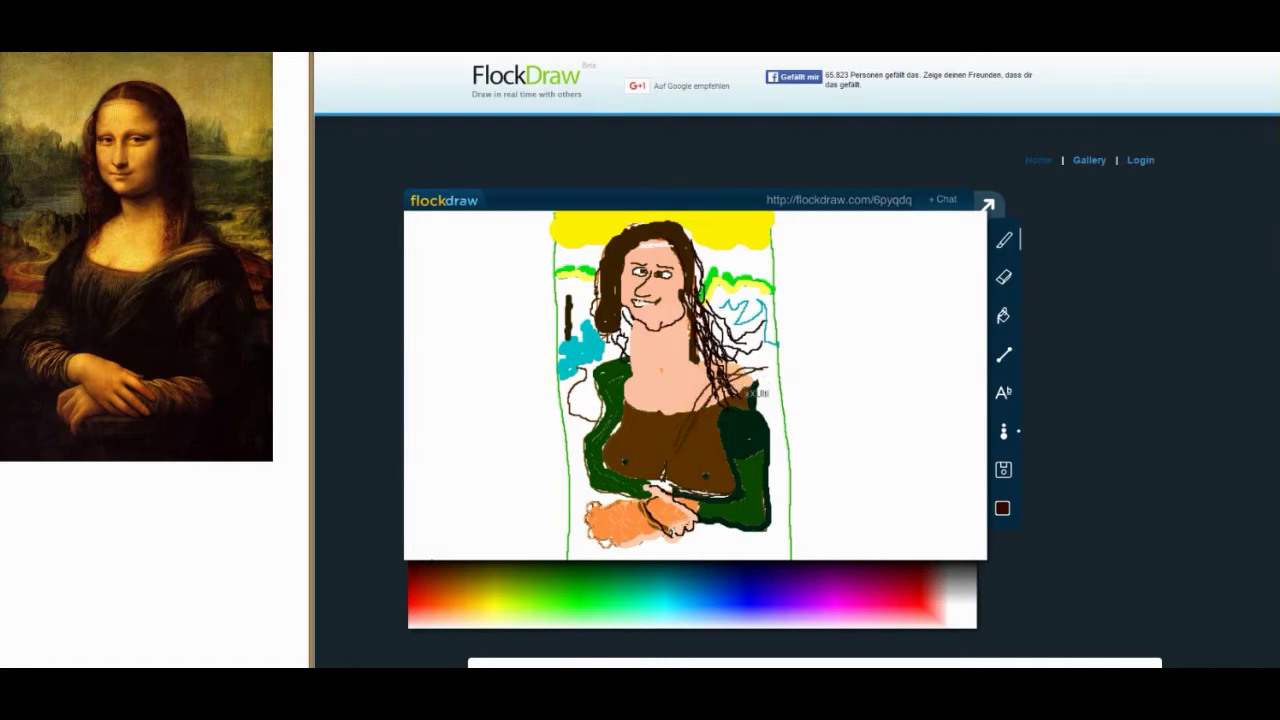
{"action": "left_click", "coordinate": [948, 600]}
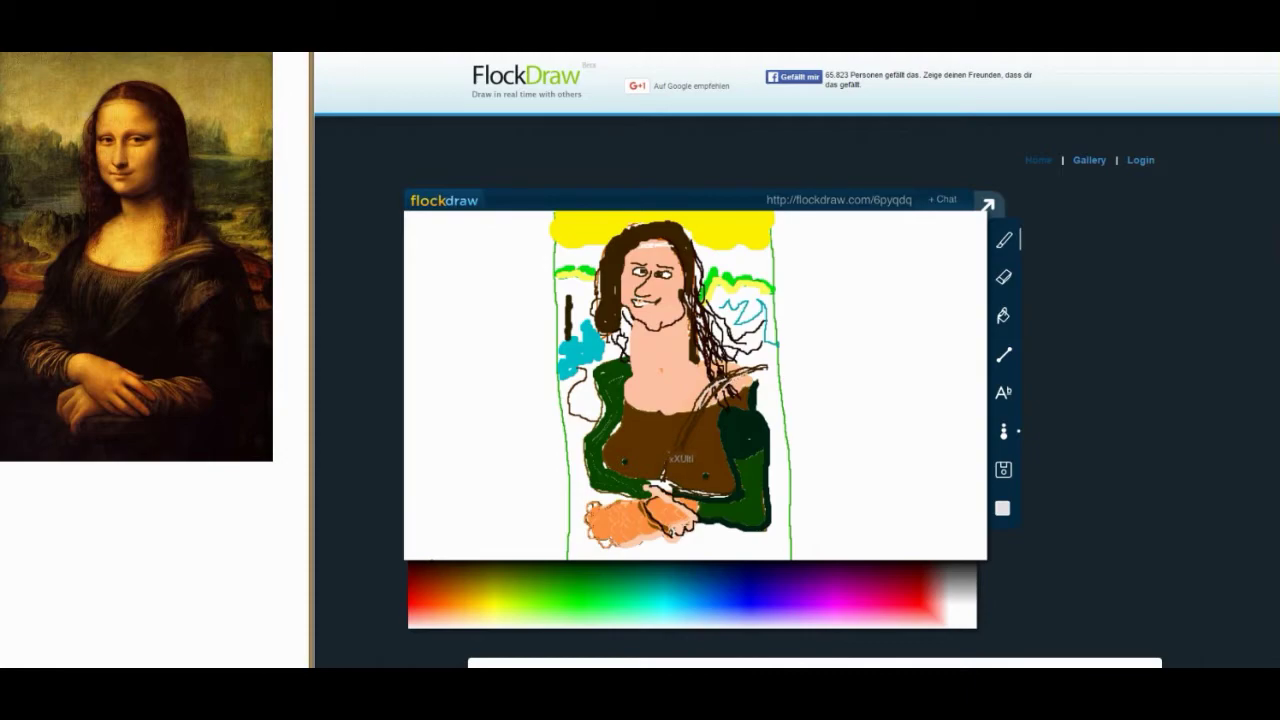
{"action": "left_click_drag", "start_coordinate": [678, 455], "coordinate": [740, 385]}
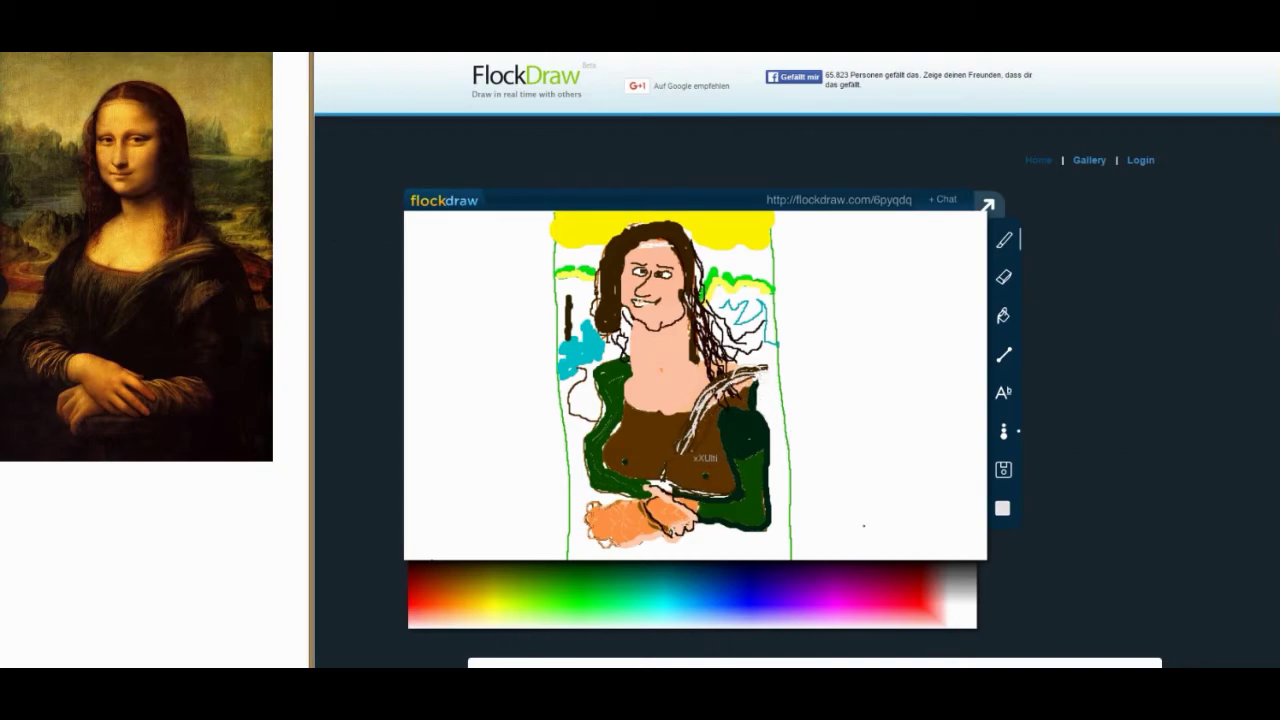
{"action": "left_click", "coordinate": [928, 597]}
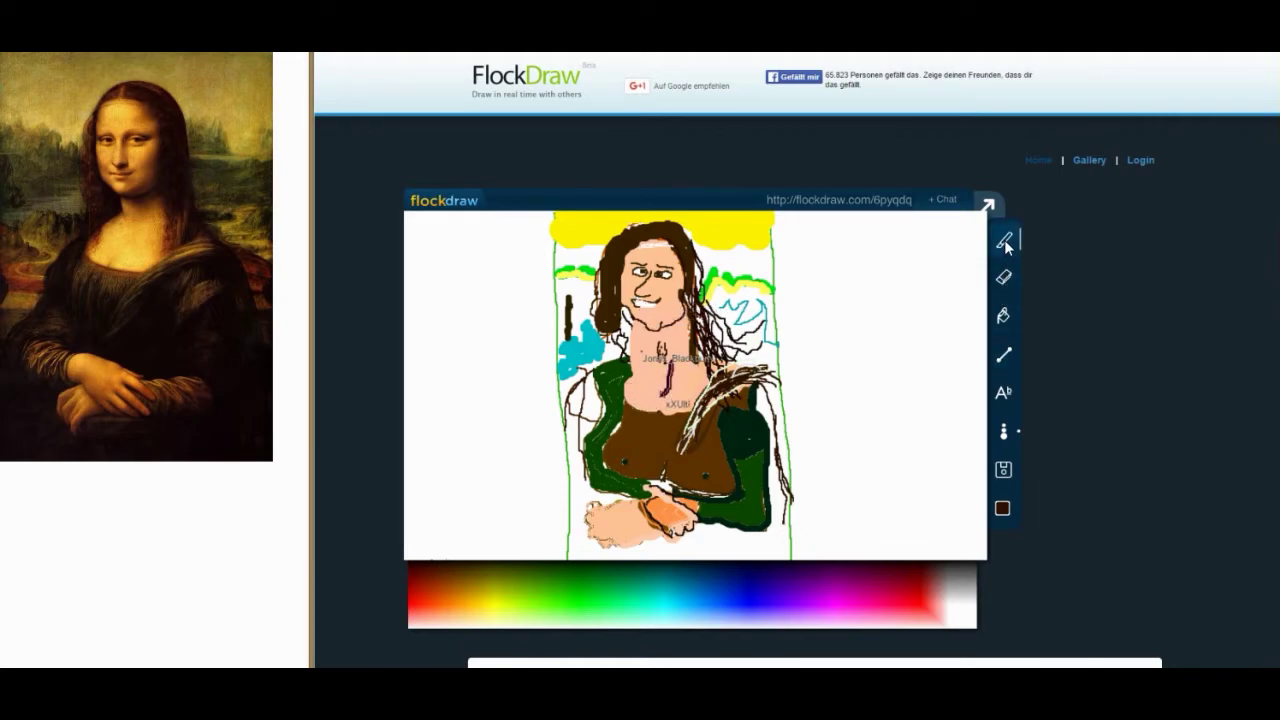
Step: Pick red for the lips, then a light pink for the skin
{"action": "left_click", "coordinate": [915, 593]}
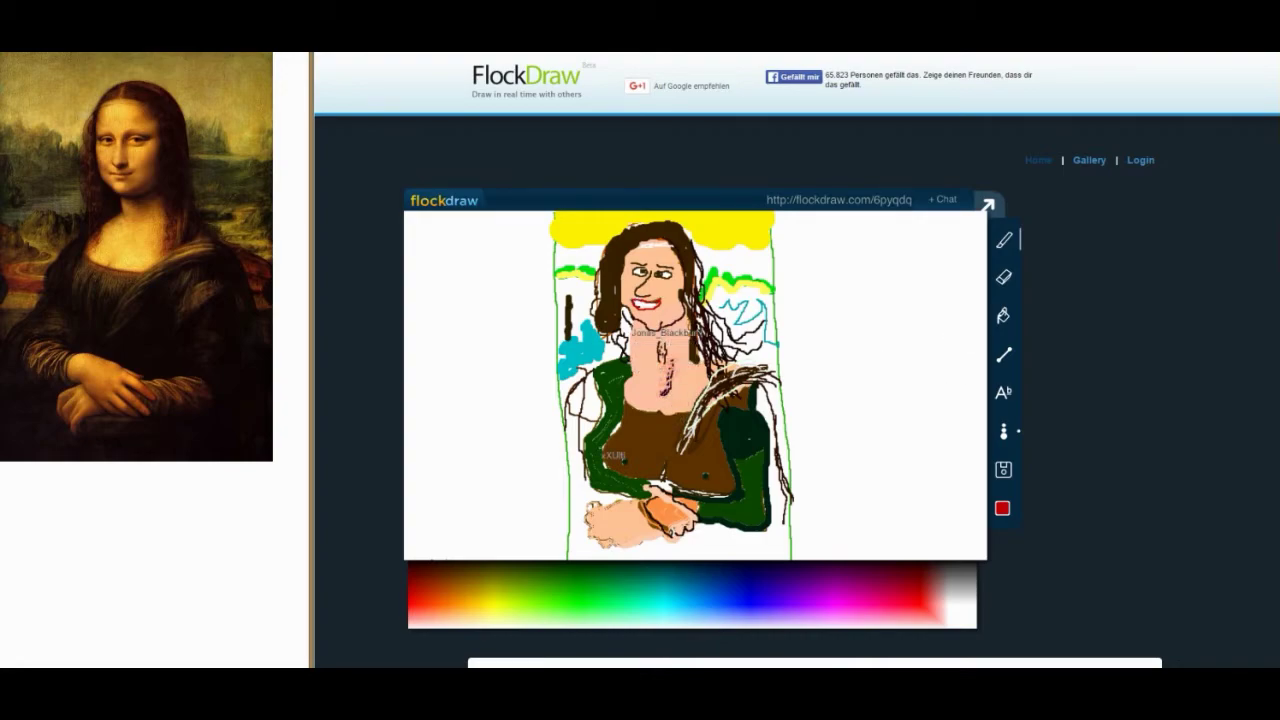
{"action": "left_click", "coordinate": [938, 596]}
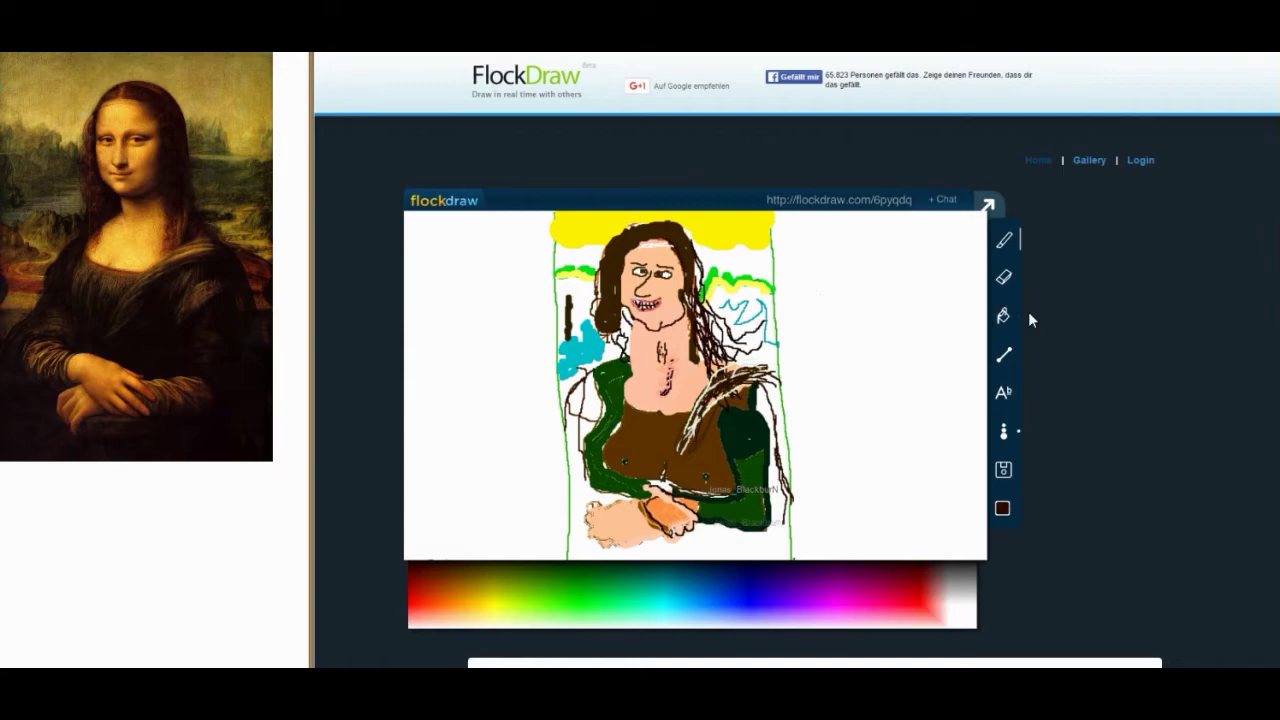
Step: Pick red, return to freehand drawing, and select dark maroon for the background
{"action": "left_click", "coordinate": [928, 612]}
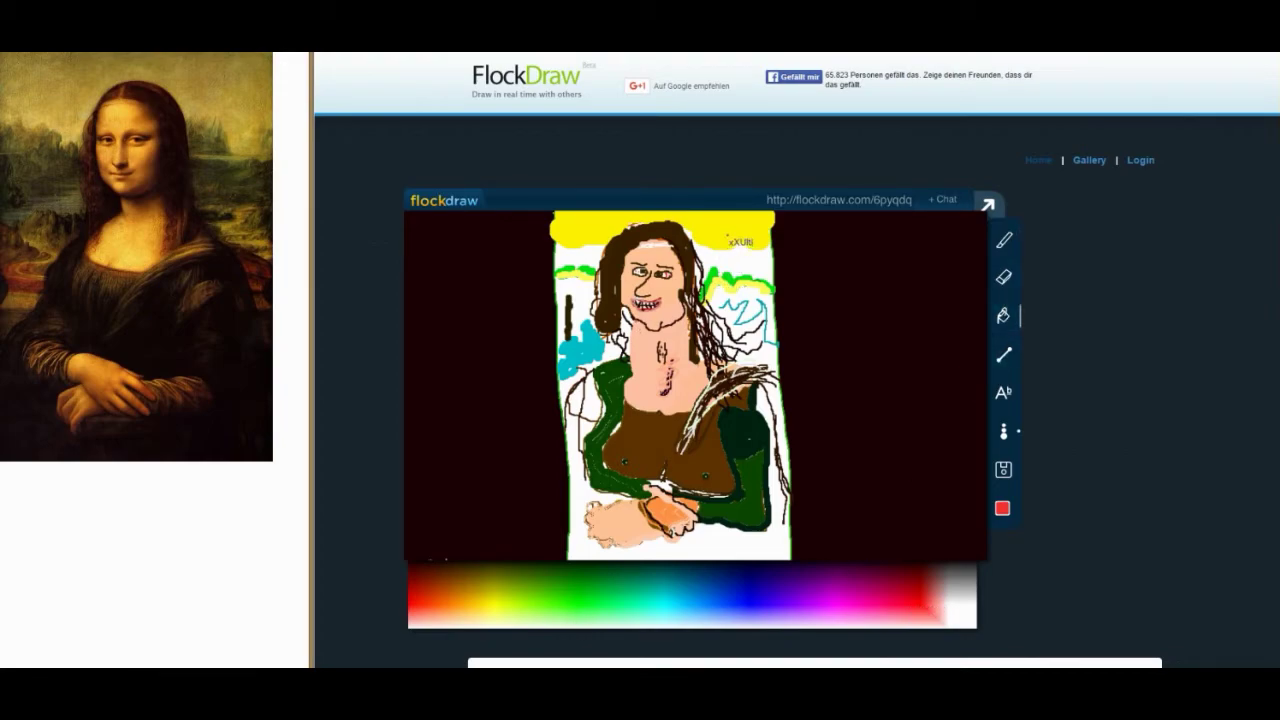
{"action": "left_click", "coordinate": [1003, 242]}
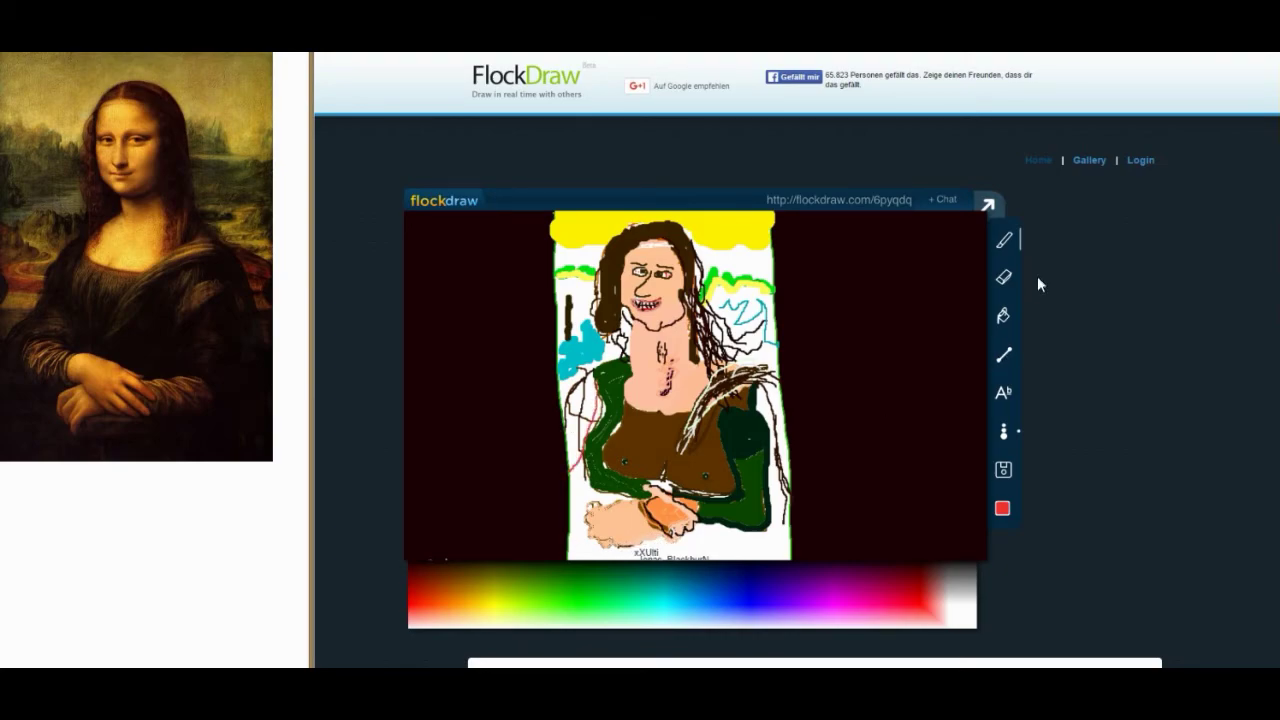
{"action": "left_click", "coordinate": [436, 566]}
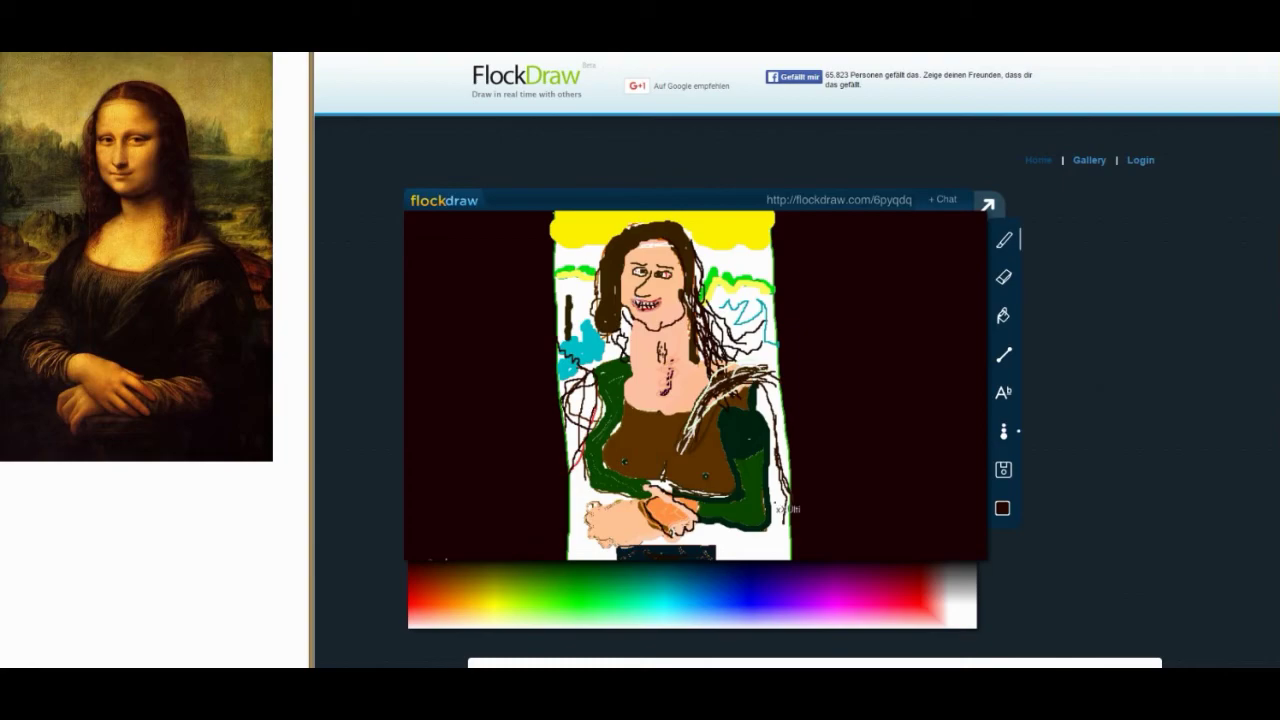
Step: Pick golden brown, then black, from the palette to colour the Mona Lisa sketch
{"action": "left_click", "coordinate": [488, 598]}
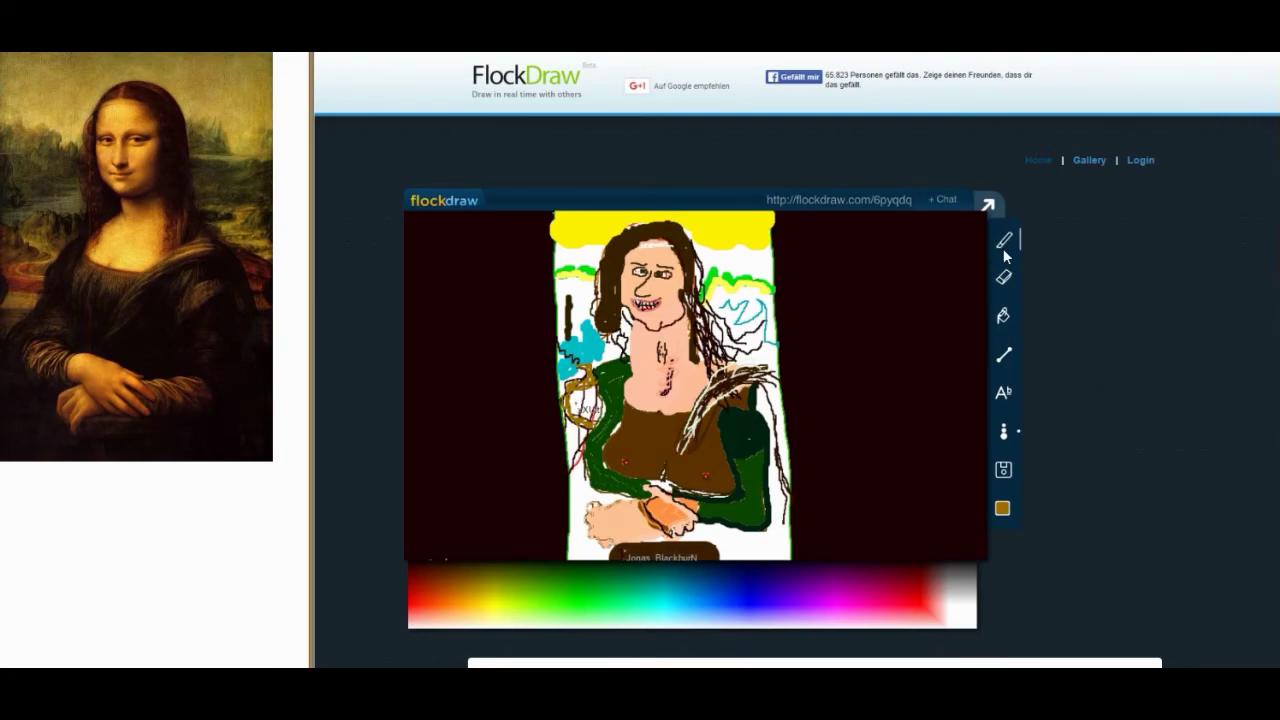
{"action": "left_click", "coordinate": [429, 563]}
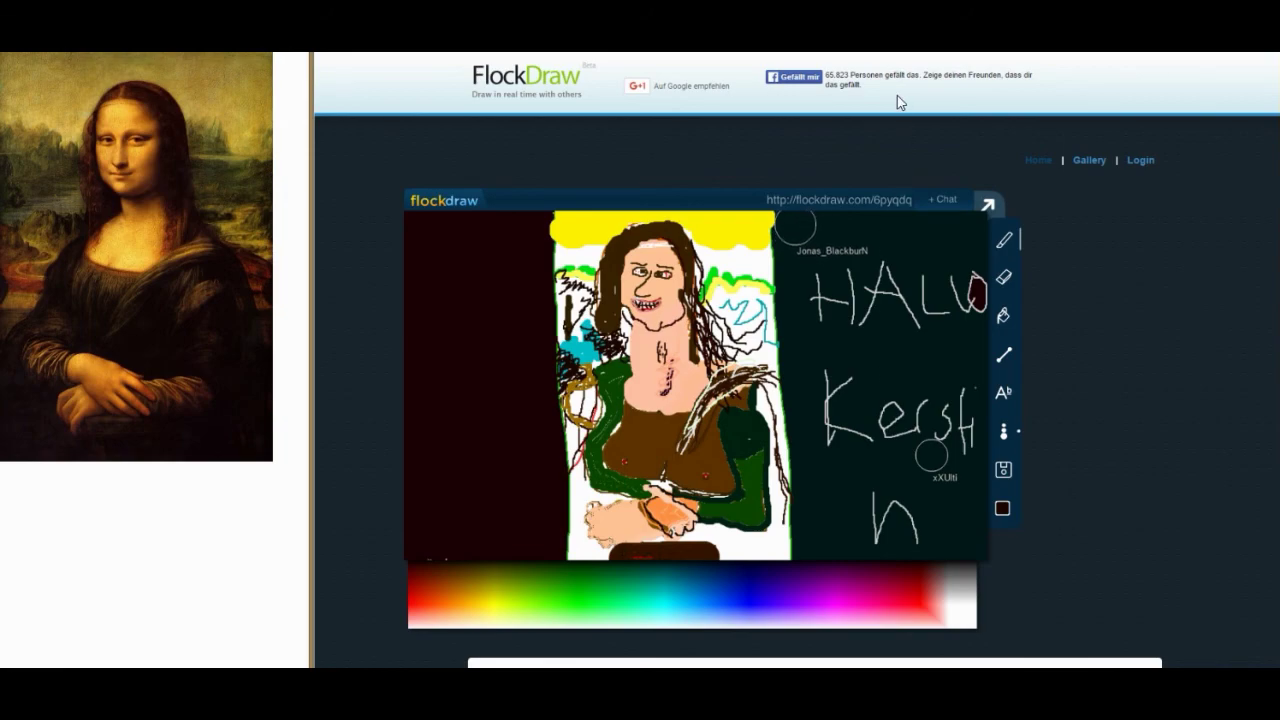
Step: Paint a large white eraser stroke down the left strip, then a horizontal bar across it
{"action": "left_click", "coordinate": [1015, 276]}
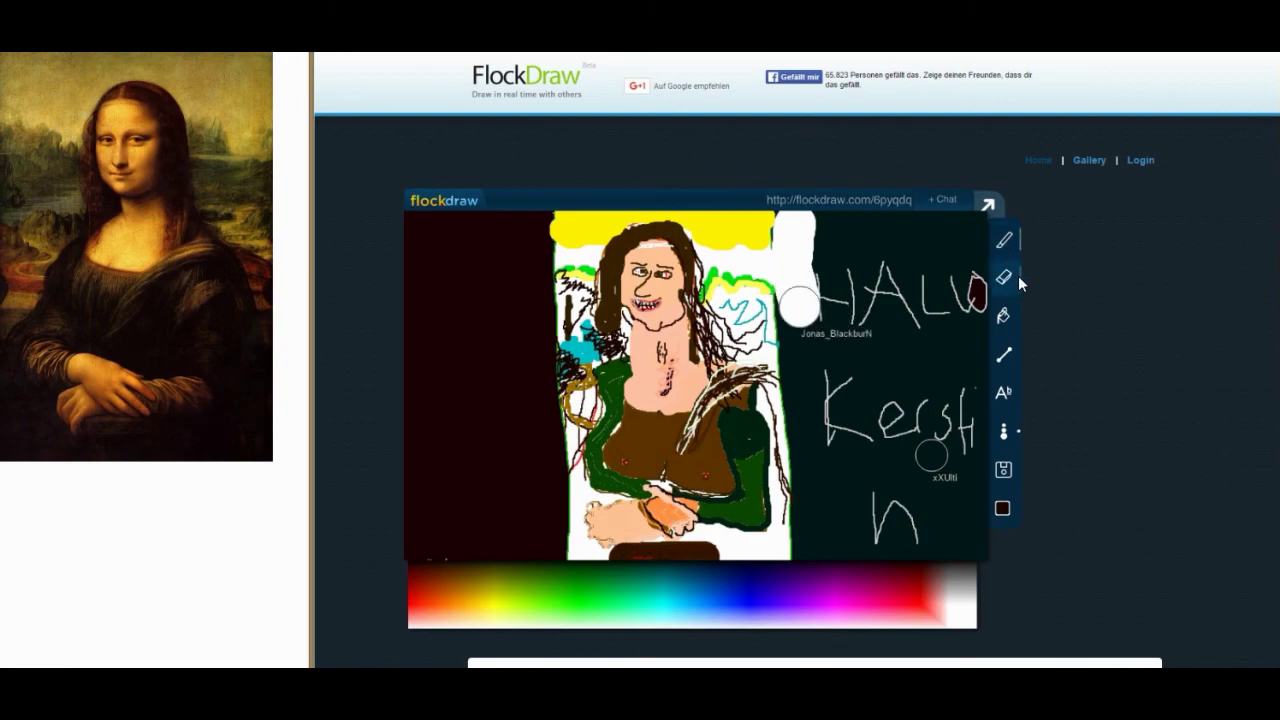
{"action": "left_click", "coordinate": [1005, 435]}
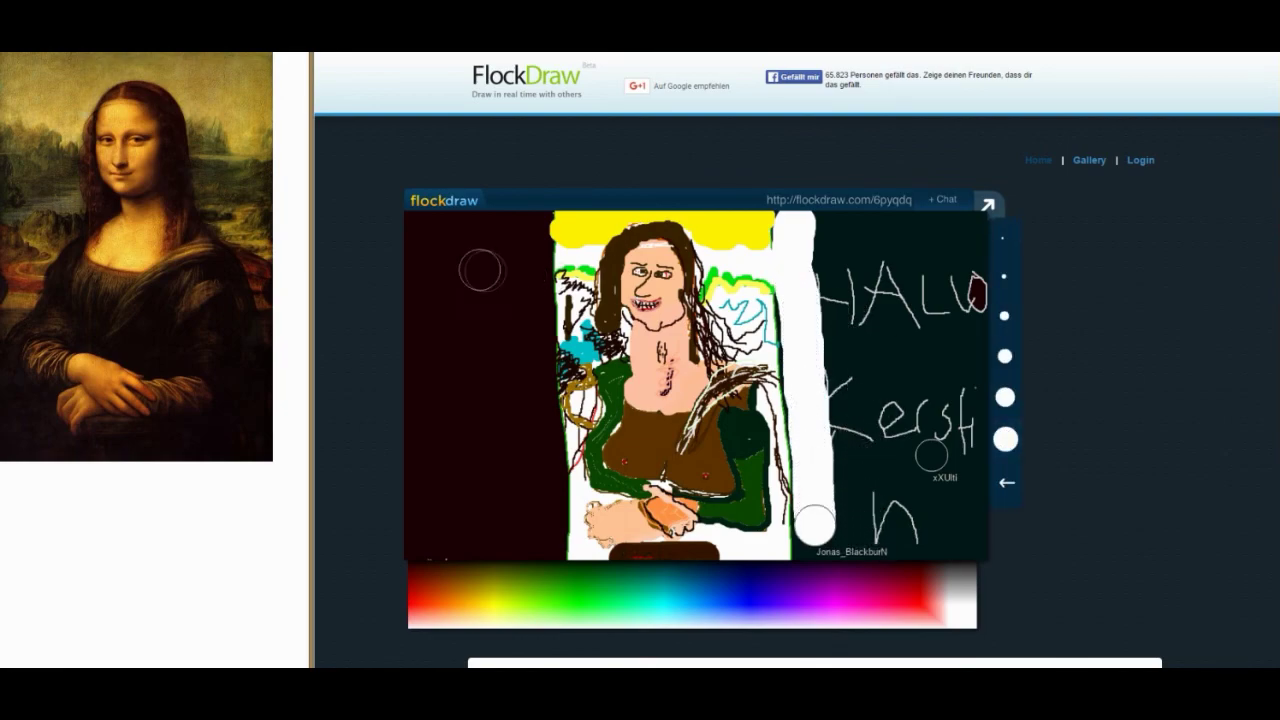
{"action": "left_click_drag", "start_coordinate": [484, 214], "coordinate": [474, 556]}
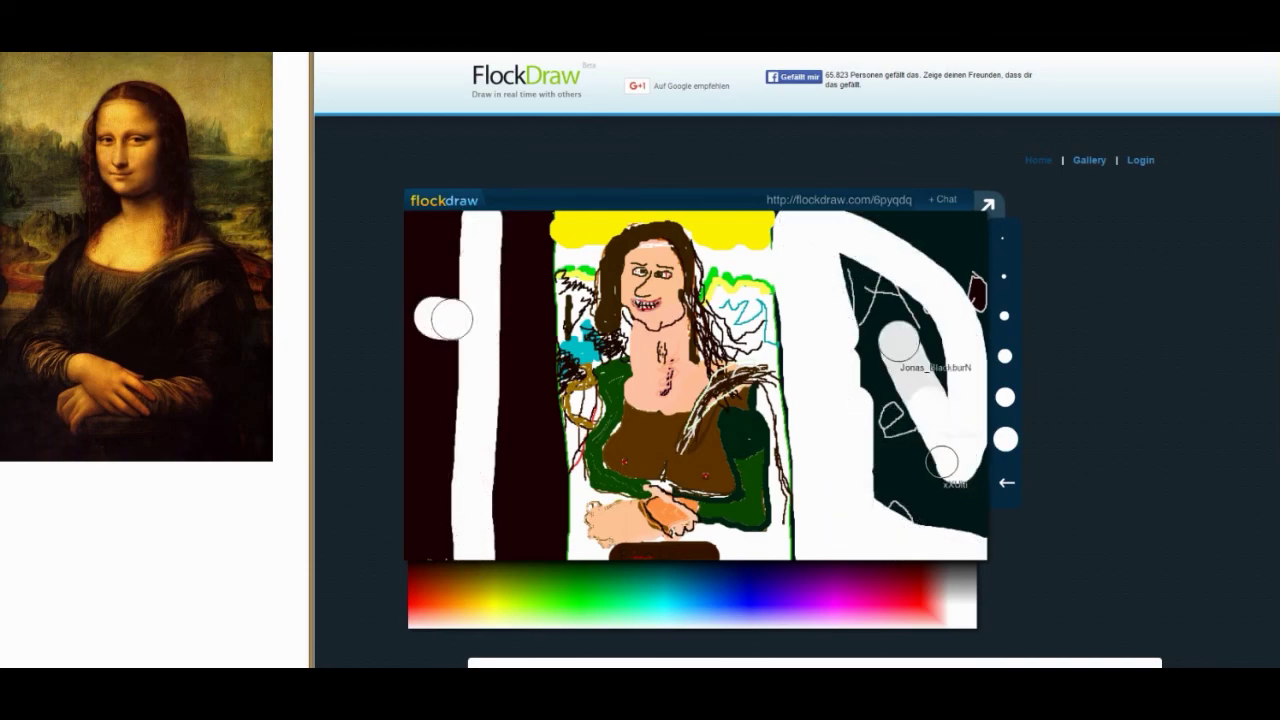
{"action": "left_click_drag", "start_coordinate": [451, 319], "coordinate": [520, 316]}
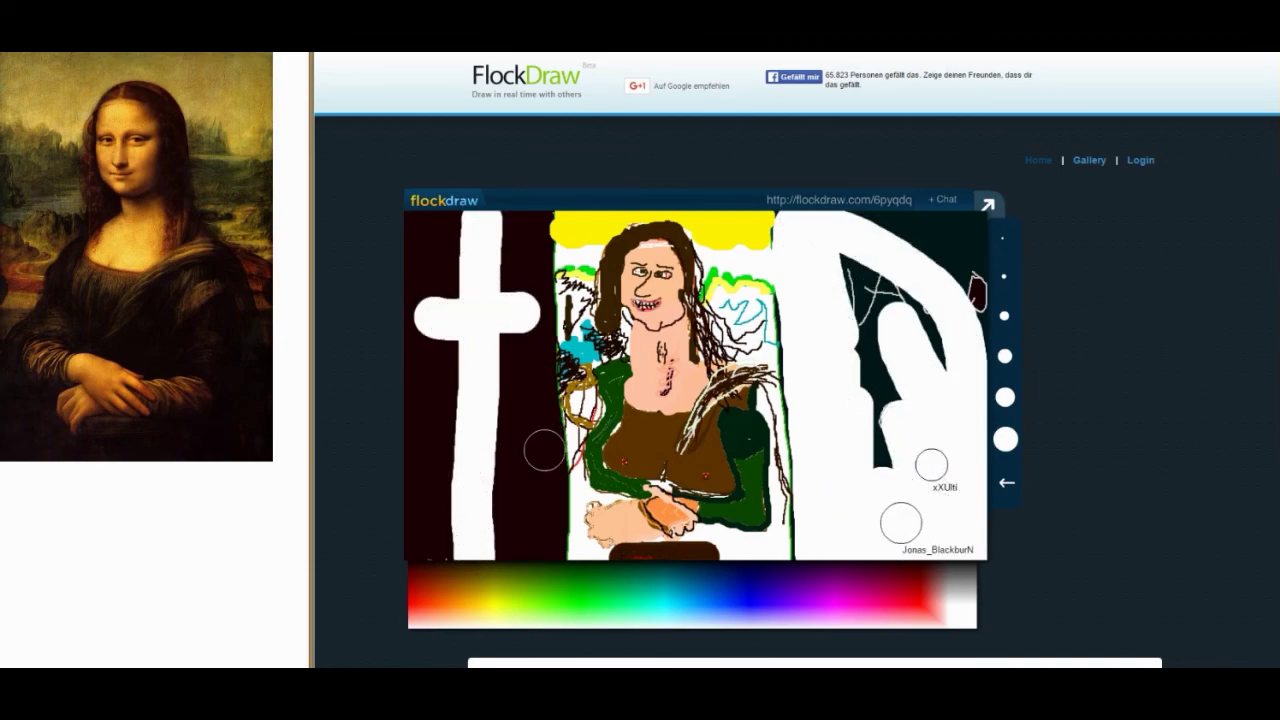